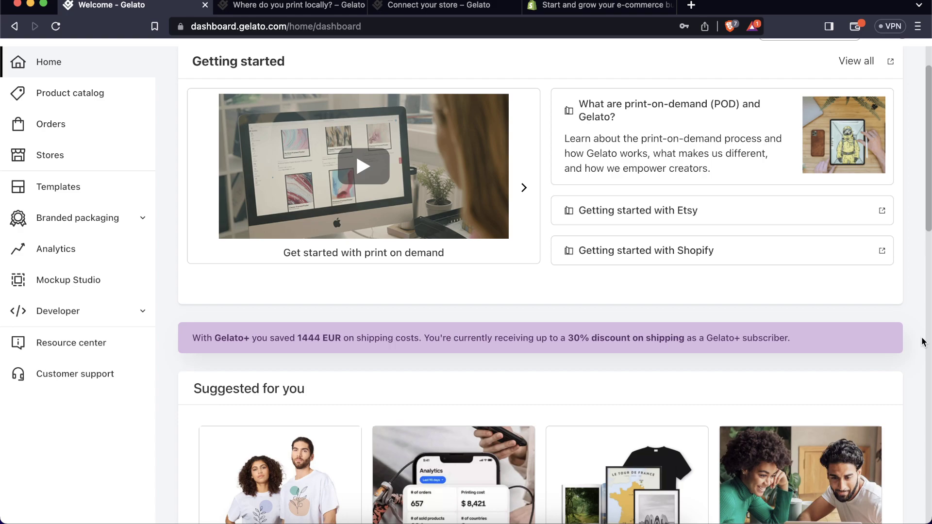
# - Find the monthly profit calculator on the dashboard and look over its settings for the Classic Matte Paper Poster 30x40cm
pyautogui.scroll(-2, 923, 342)
pyautogui.scroll(1, 898, 354)
pyautogui.scroll(-15, 872, 364)
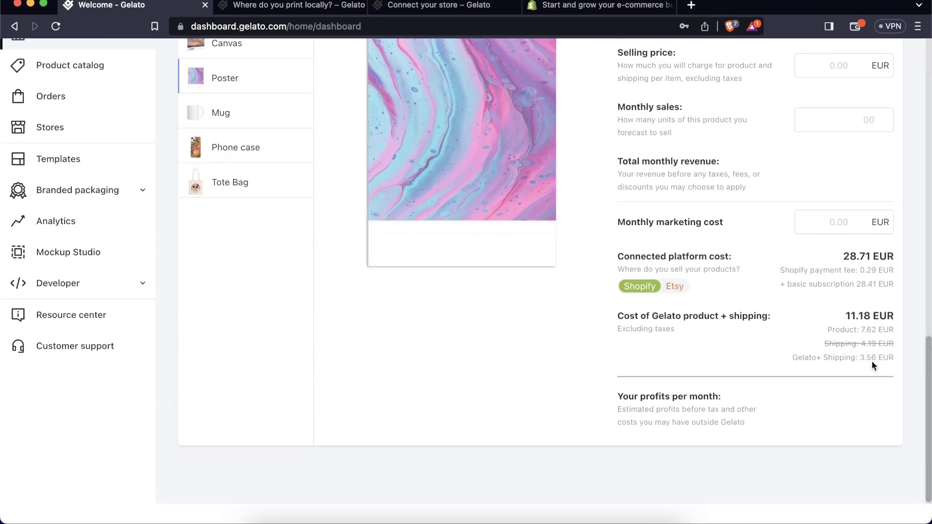
pyautogui.scroll(4, 872, 364)
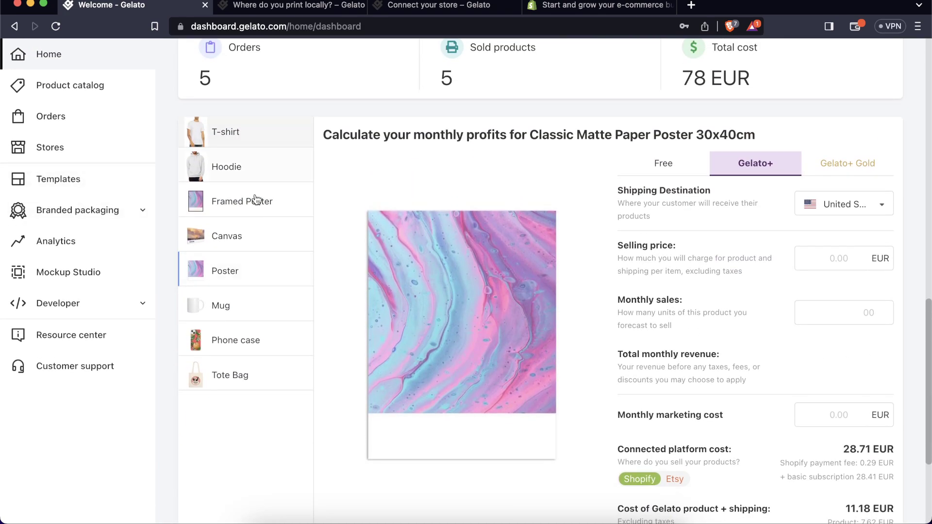
pyautogui.moveTo(429, 406)
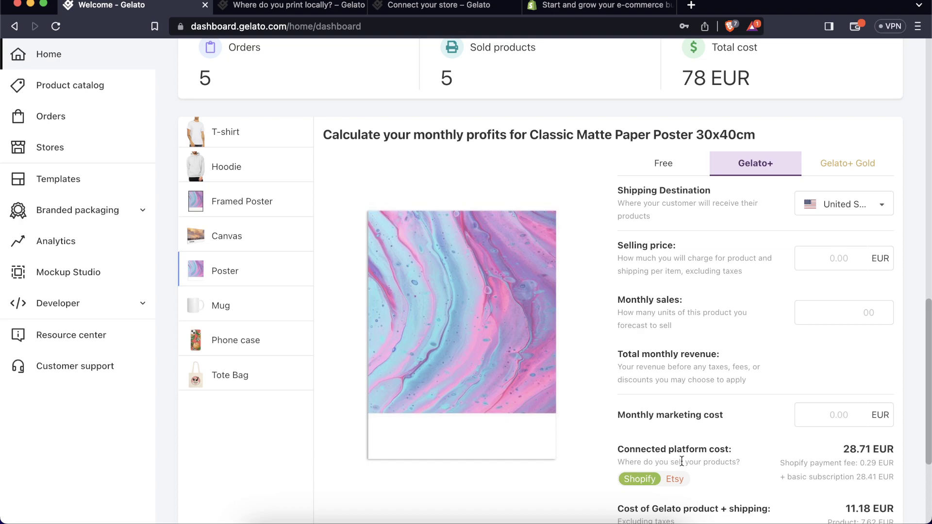
pyautogui.scroll(-3, 681, 461)
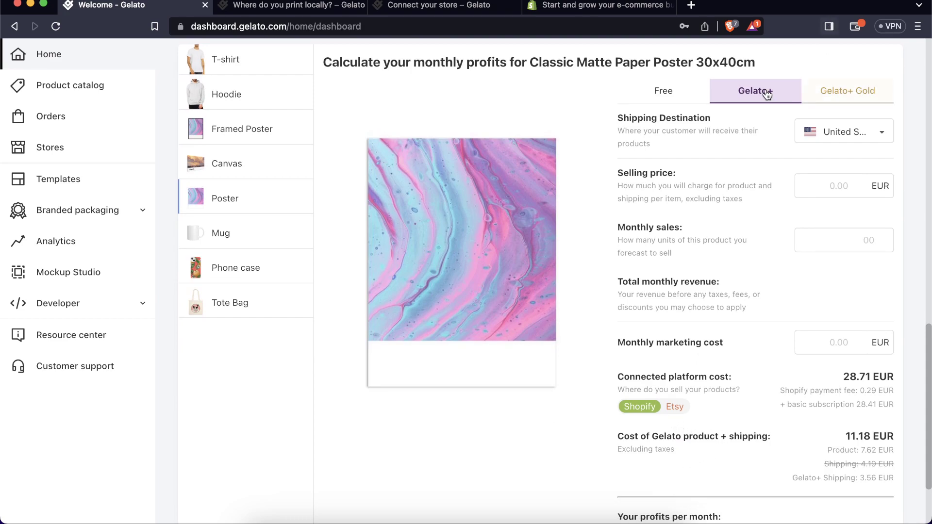
pyautogui.scroll(1, 600, 106)
pyautogui.scroll(1, 599, 104)
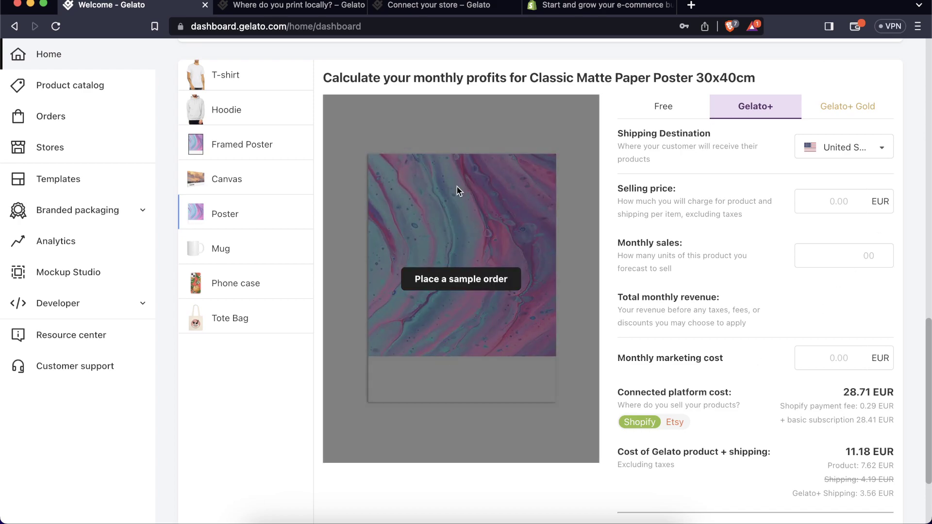
# - Check the product named in the profit calculator and its combined Gelato product and shipping cost
pyautogui.click(840, 203)
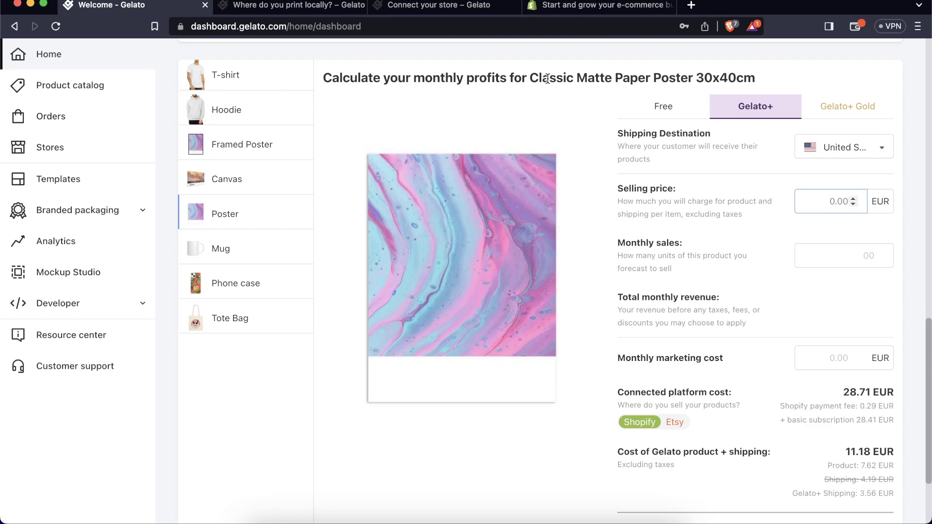
pyautogui.moveTo(370, 77); pyautogui.dragTo(646, 78)
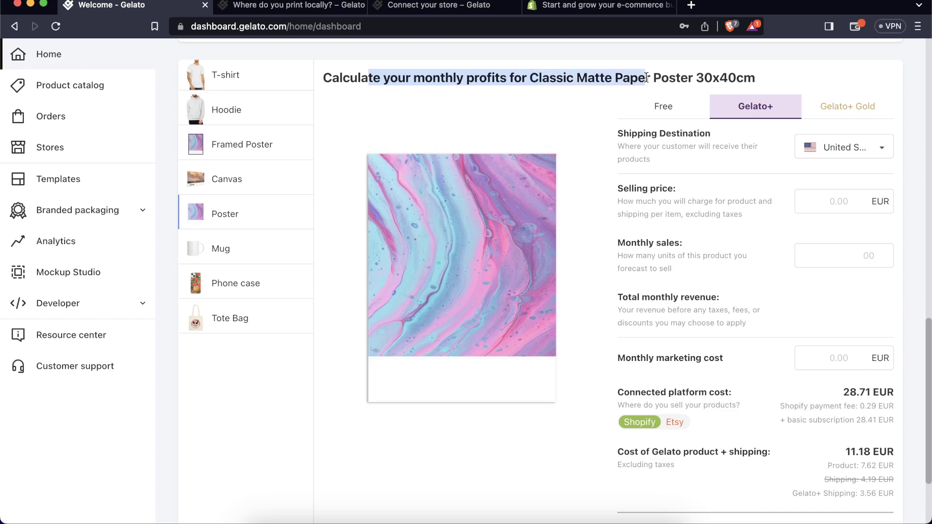
pyautogui.click(645, 77)
pyautogui.moveTo(577, 77); pyautogui.dragTo(752, 77)
pyautogui.click(750, 78)
pyautogui.click(844, 207)
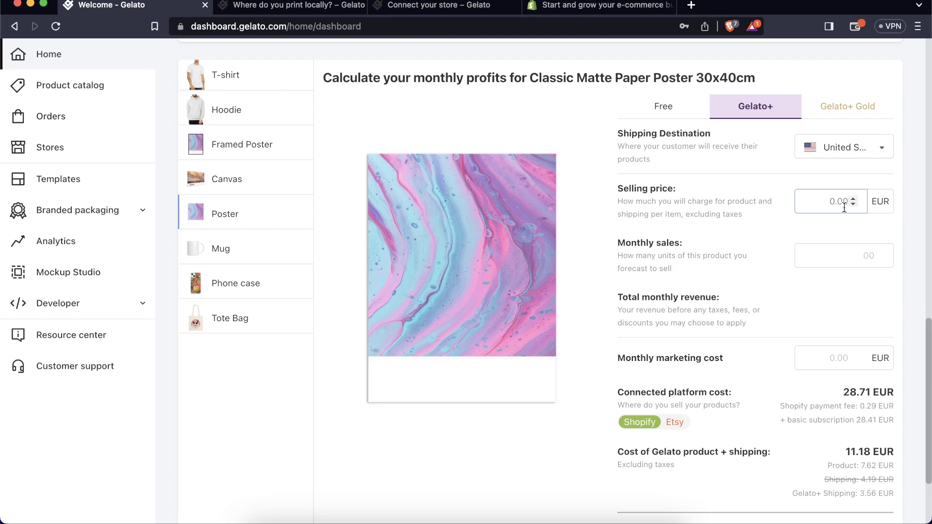
pyautogui.moveTo(846, 454); pyautogui.dragTo(893, 452)
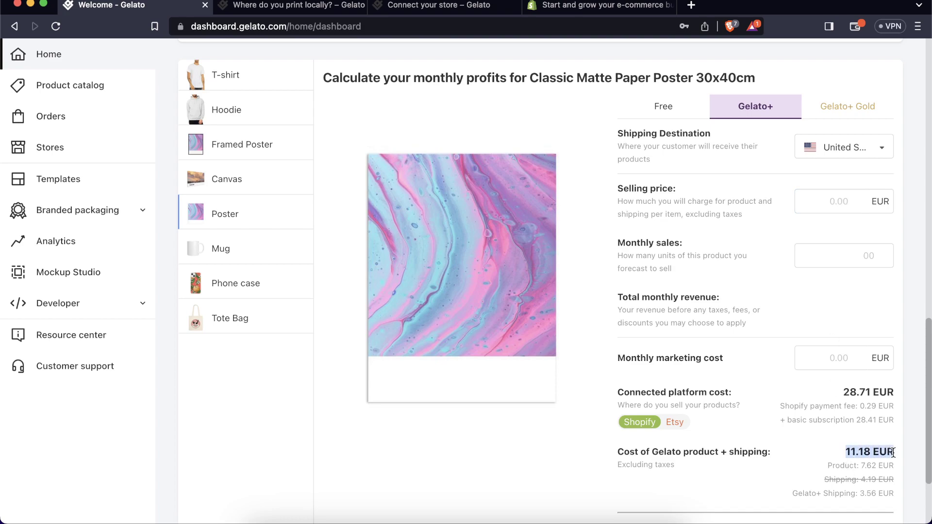
pyautogui.click(893, 452)
# - Set the poster's selling price to 20.99 EUR and the monthly sales forecast to 100 units
pyautogui.click(823, 208)
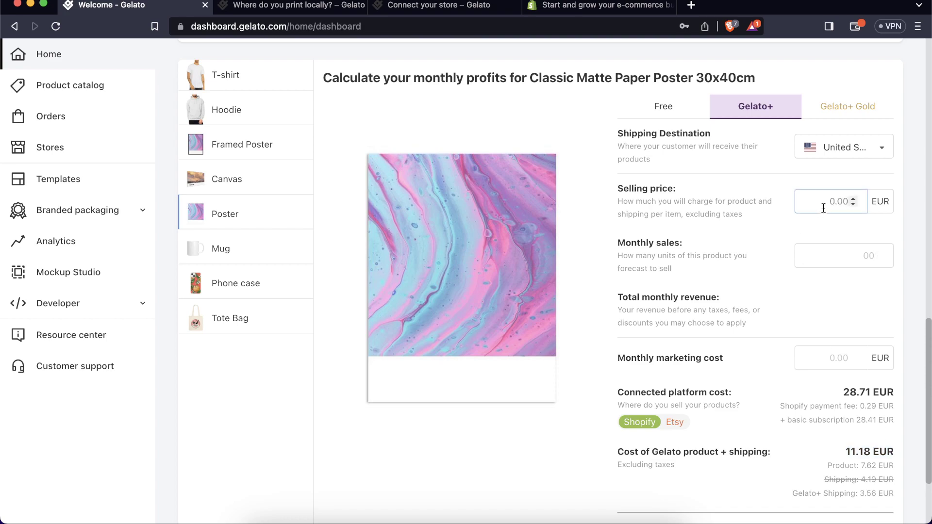
pyautogui.write('20.99')
pyautogui.click(889, 224)
pyautogui.click(877, 256)
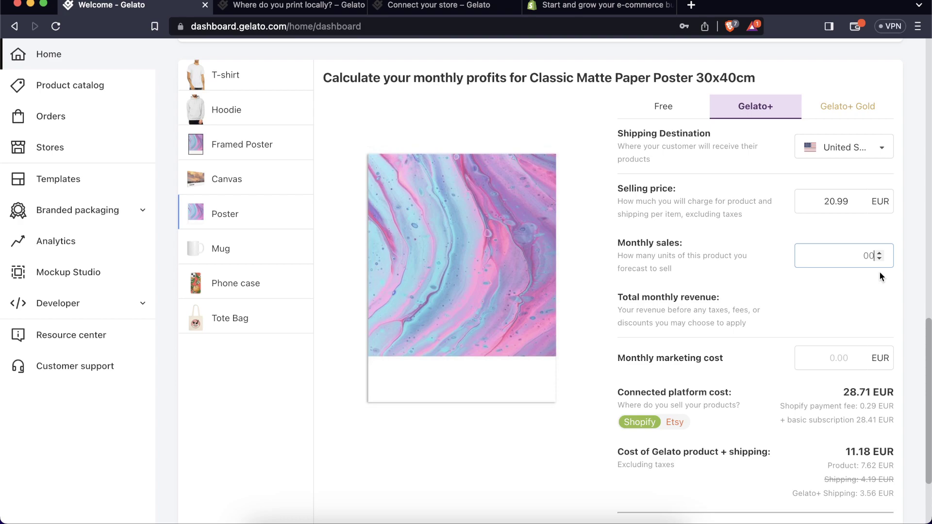
pyautogui.write('1')
pyautogui.click(892, 300)
# - Review the poster's estimated monthly profit and the Shopify payment and subscription fees
pyautogui.scroll(-3, 892, 301)
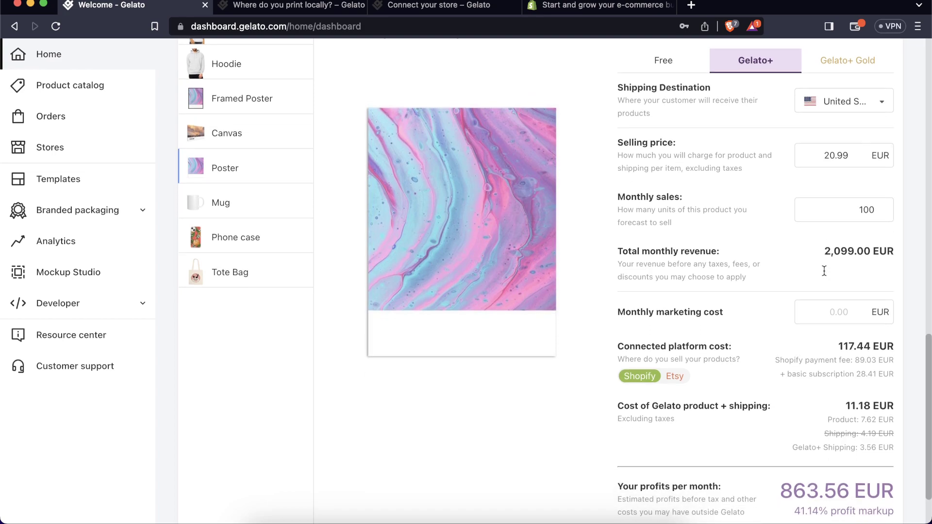
pyautogui.moveTo(782, 464); pyautogui.dragTo(892, 460)
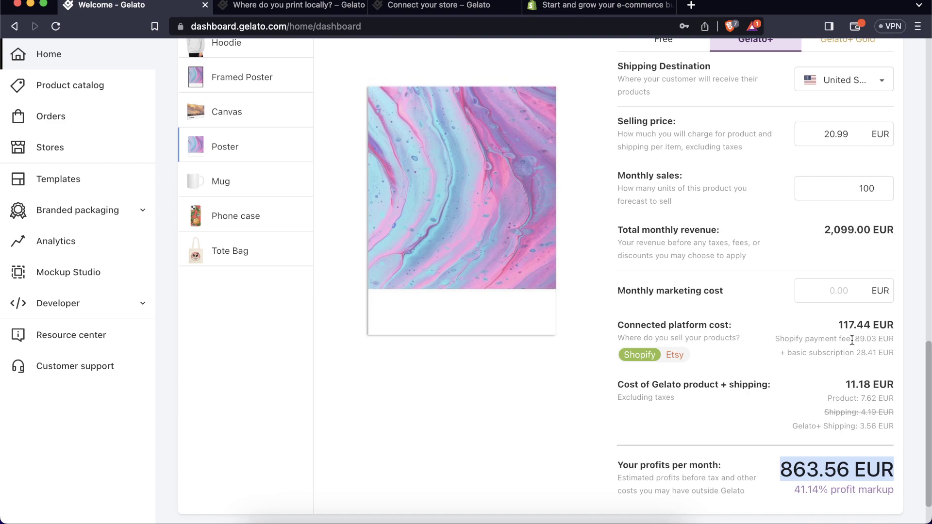
pyautogui.moveTo(854, 338); pyautogui.dragTo(900, 352)
pyautogui.click(901, 348)
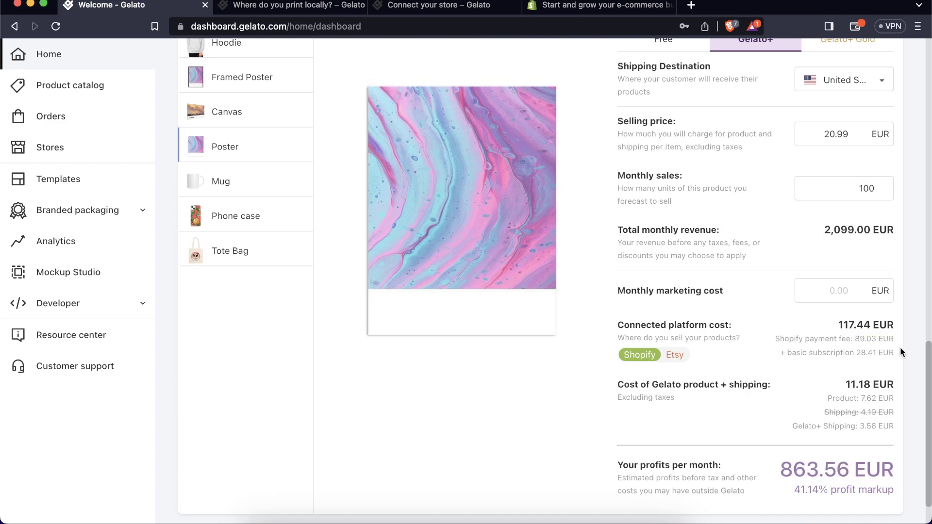
# - Switch the calculator's selling platform to Etsy to compare its connected platform cost, and return it to Shopify
pyautogui.click(675, 355)
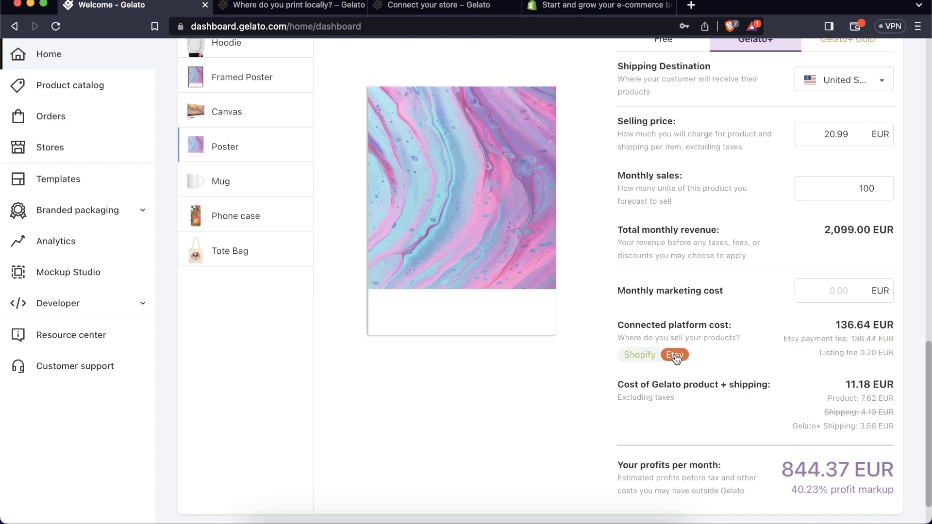
pyautogui.moveTo(833, 324); pyautogui.dragTo(889, 325)
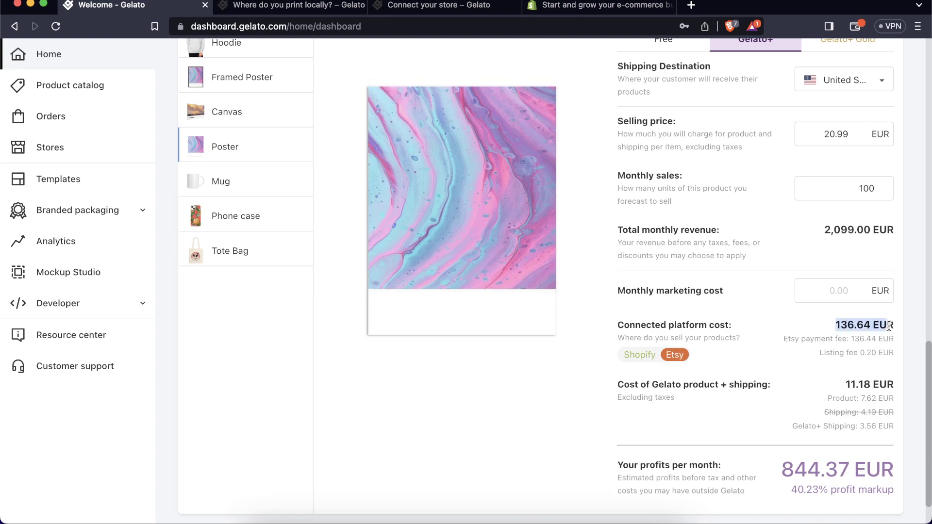
pyautogui.click(889, 326)
pyautogui.click(640, 357)
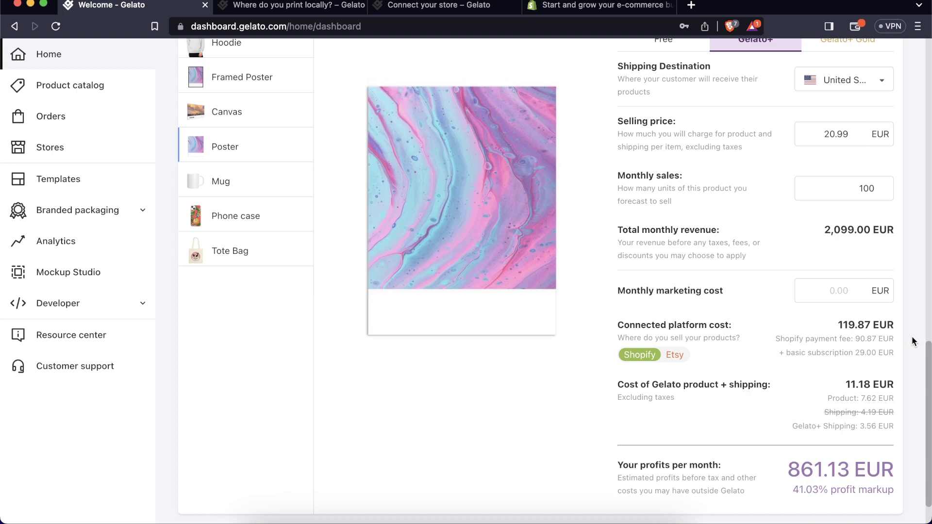
pyautogui.scroll(2, 912, 341)
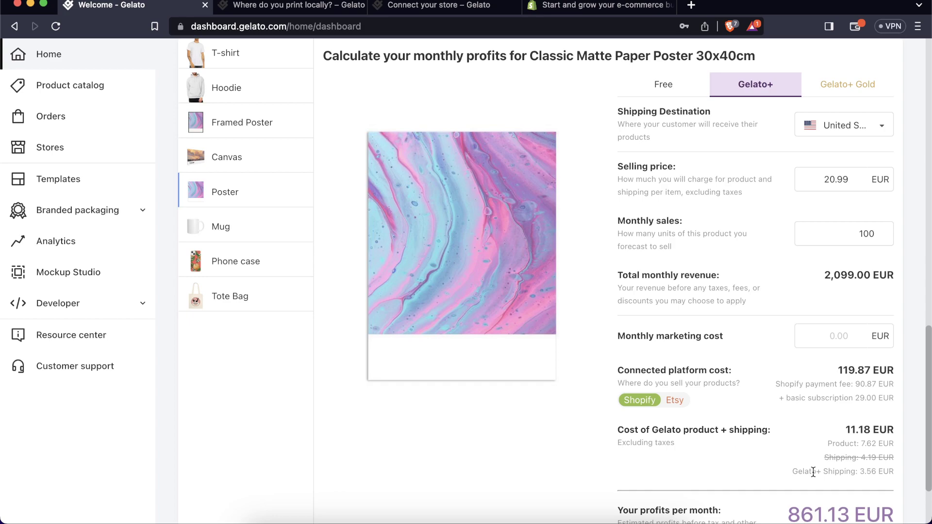
# - Open the "Where do you print locally?" help article and read about Gelato's production hubs and countries
pyautogui.click(328, 14)
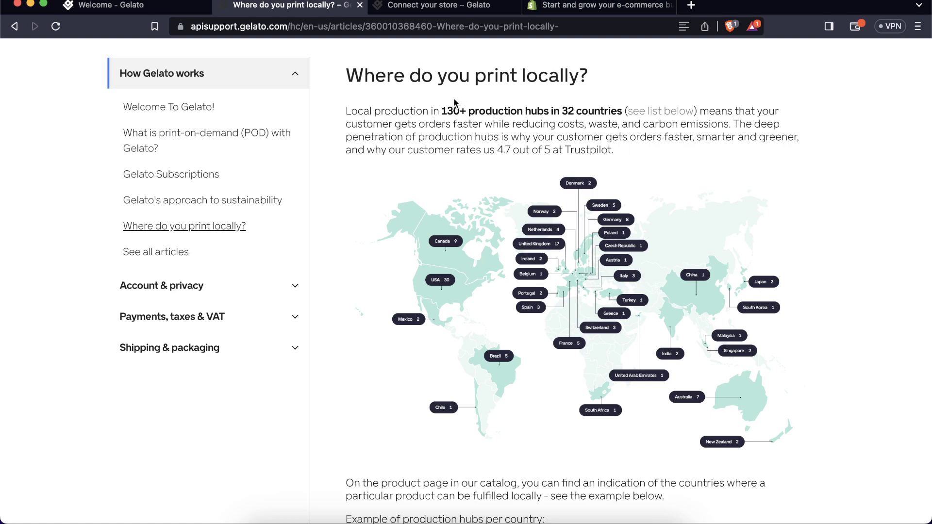
pyautogui.moveTo(441, 111); pyautogui.dragTo(602, 125)
pyautogui.click(607, 112)
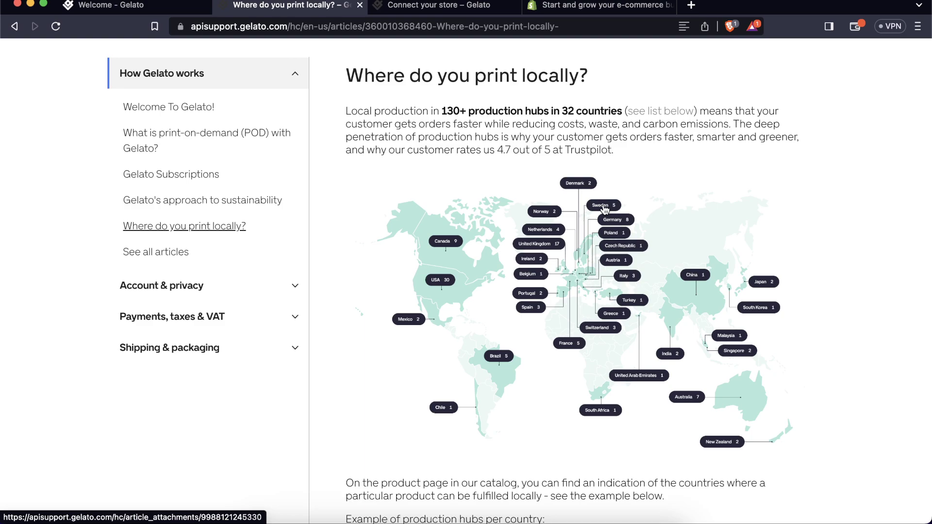
# - Return to the Gelato growth plans page and review the prices of the Free and Gelato+ plans
pyautogui.hotkey('ctrl', 'shift', 'Tab')
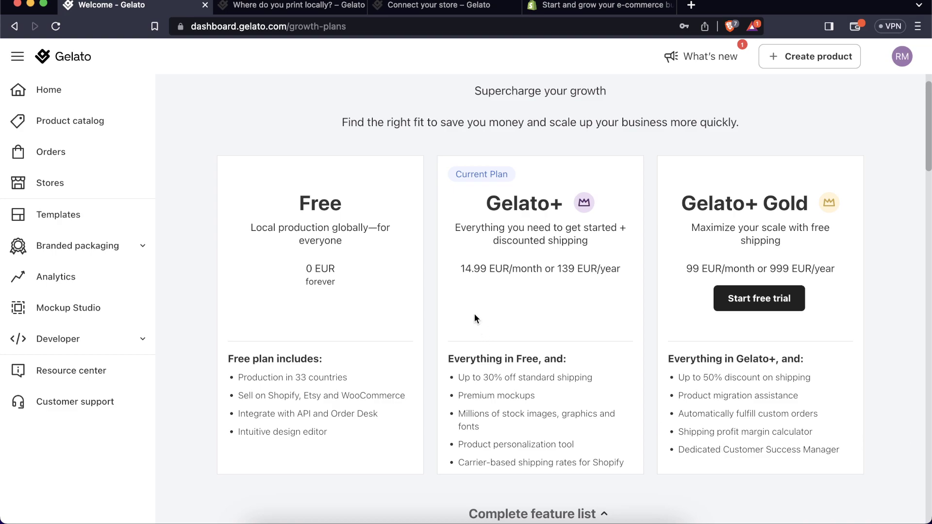
pyautogui.moveTo(312, 270); pyautogui.dragTo(336, 269)
pyautogui.moveTo(460, 266); pyautogui.dragTo(547, 263)
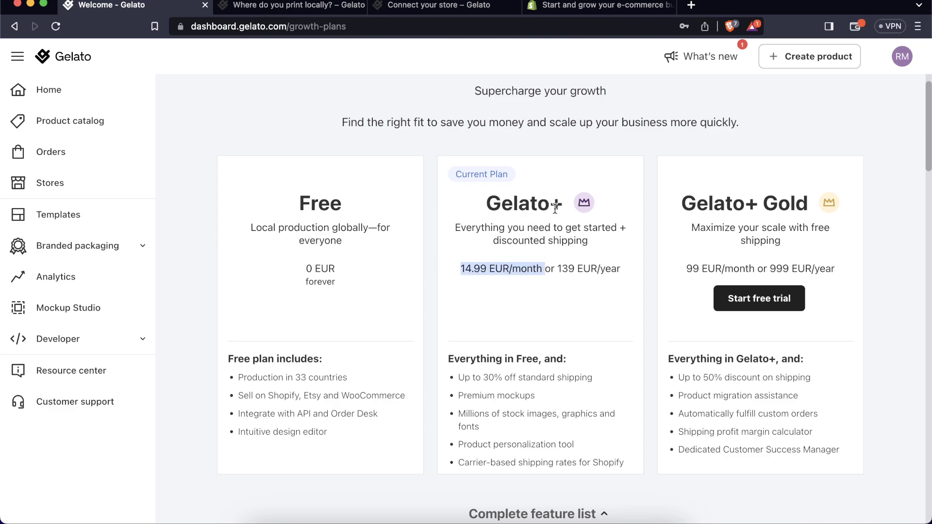
pyautogui.moveTo(557, 270); pyautogui.dragTo(616, 270)
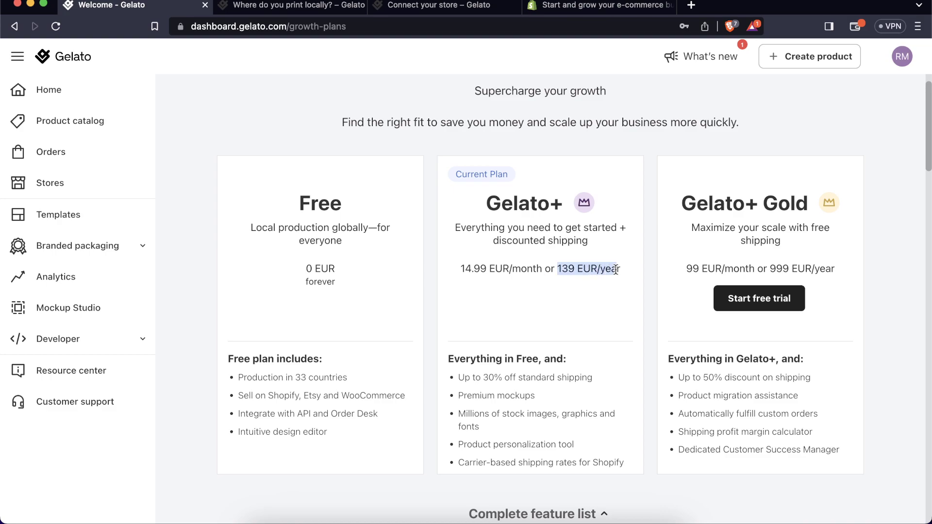
pyautogui.click(623, 272)
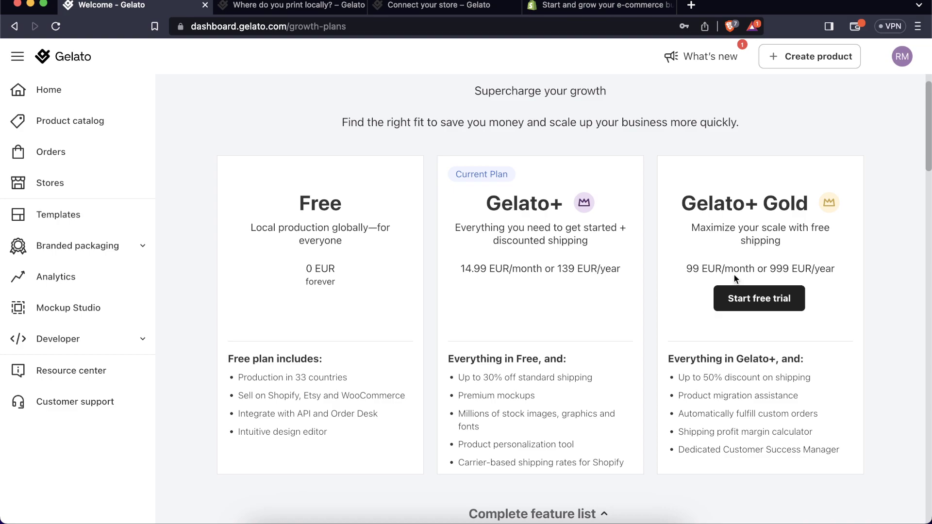
# - Check the Gelato+ Gold plan's shipping offer and its monthly price
pyautogui.moveTo(688, 228); pyautogui.dragTo(788, 245)
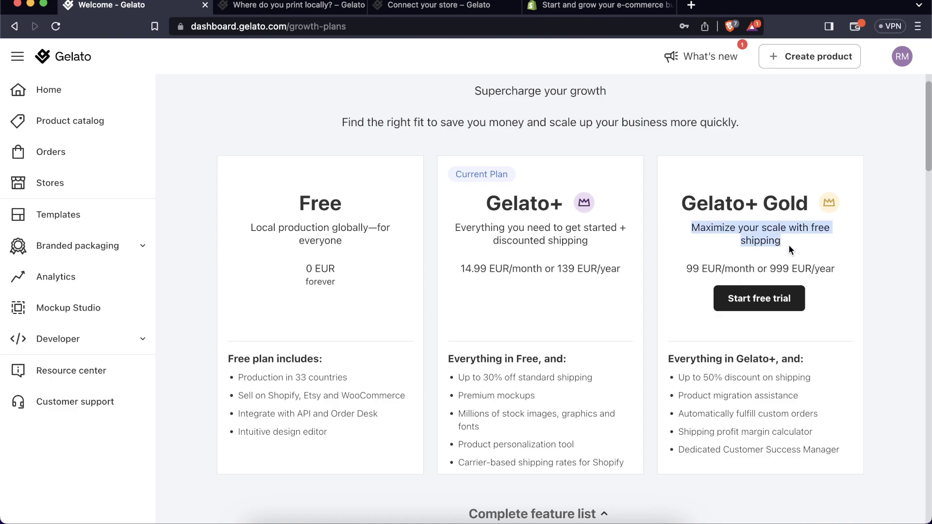
pyautogui.moveTo(695, 378); pyautogui.dragTo(799, 378)
pyautogui.click(800, 377)
pyautogui.click(776, 252)
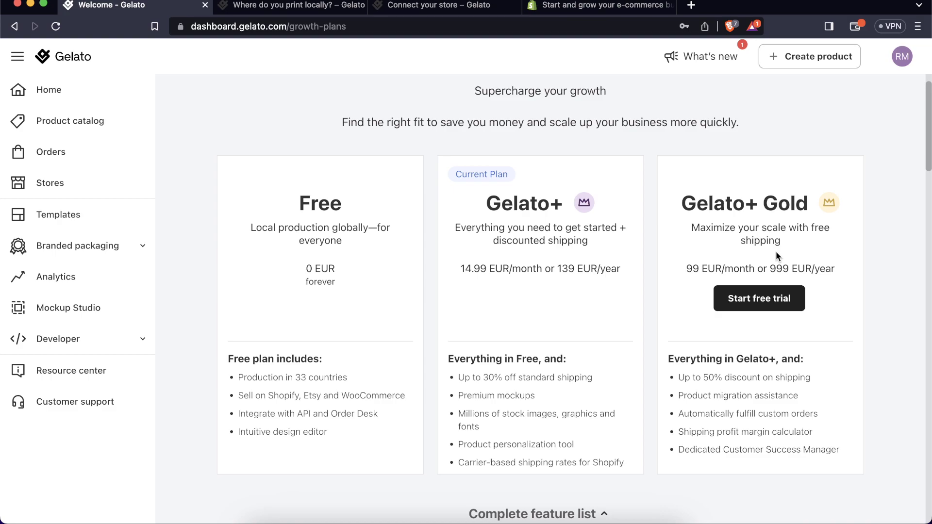
pyautogui.moveTo(681, 264); pyautogui.dragTo(755, 263)
pyautogui.click(755, 262)
pyautogui.moveTo(755, 269); pyautogui.dragTo(687, 268)
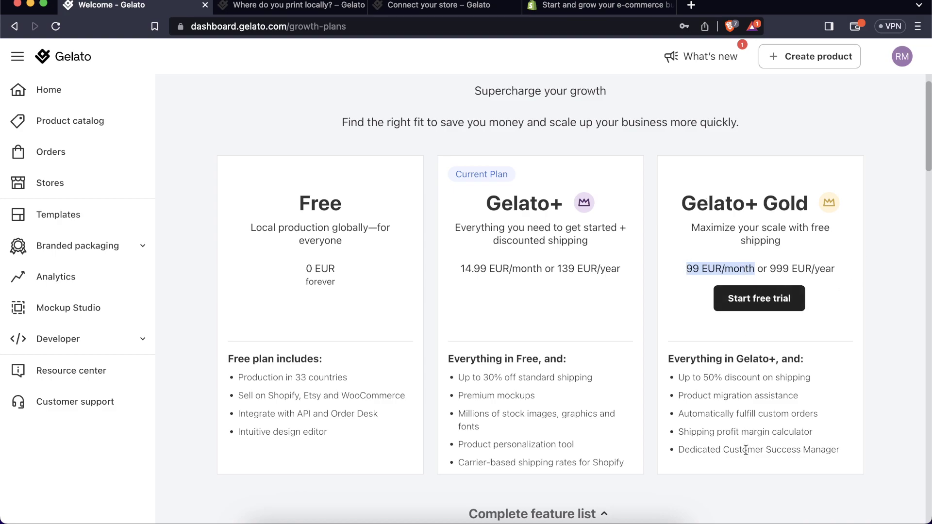
# - Read the Gelato+ Gold benefits covering the shipping discount, custom order fulfillment and Customer Success Manager
pyautogui.moveTo(690, 377); pyautogui.dragTo(809, 381)
pyautogui.click(810, 381)
pyautogui.moveTo(693, 412); pyautogui.dragTo(808, 411)
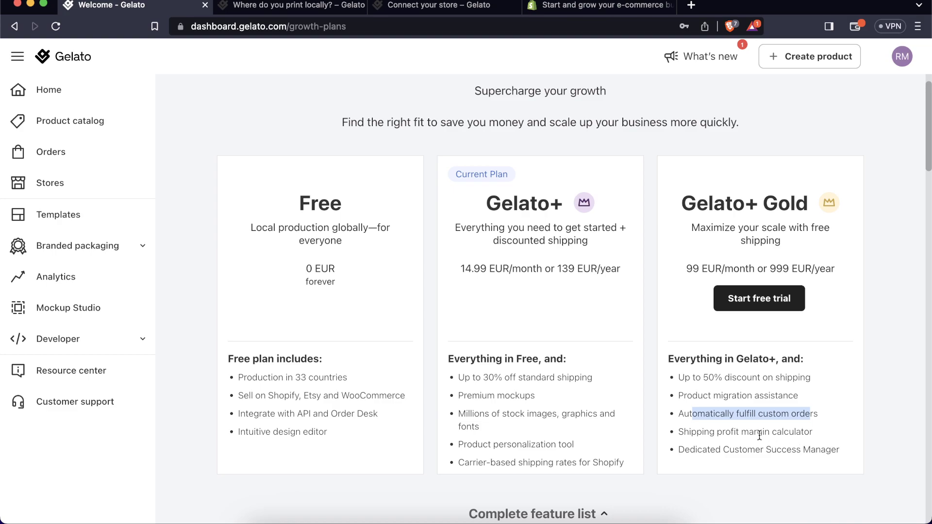
pyautogui.moveTo(691, 456); pyautogui.dragTo(831, 454)
pyautogui.click(831, 454)
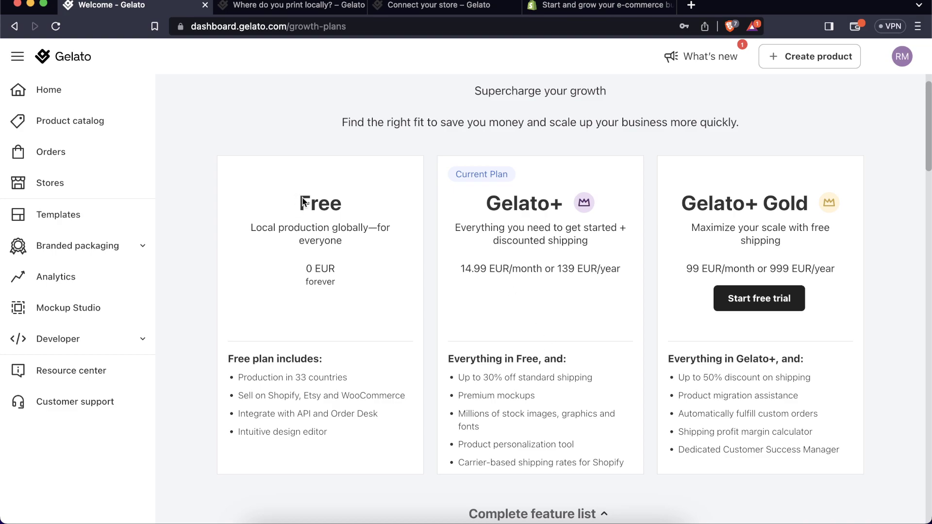
# - Compare the Free plan with Gelato+ by reviewing their prices, the standard shipping discount and the Free plan's included features
pyautogui.moveTo(297, 199); pyautogui.dragTo(354, 288)
pyautogui.click(354, 287)
pyautogui.moveTo(458, 211); pyautogui.dragTo(590, 269)
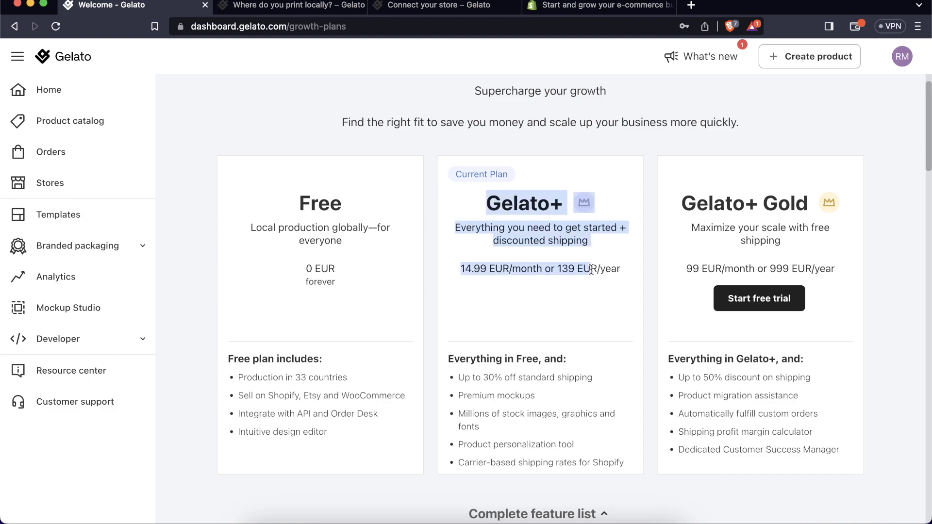
pyautogui.click(589, 270)
pyautogui.moveTo(458, 377); pyautogui.dragTo(598, 380)
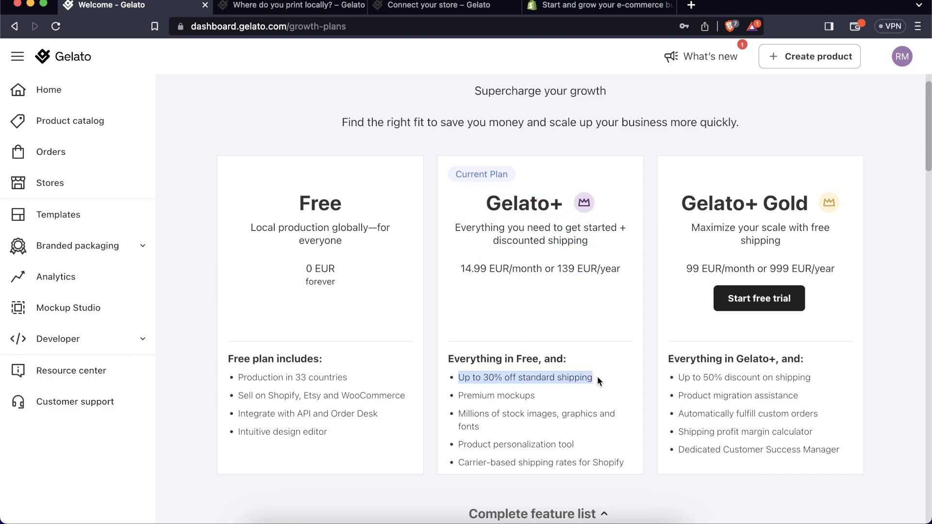
pyautogui.click(597, 381)
pyautogui.scroll(-1, 598, 379)
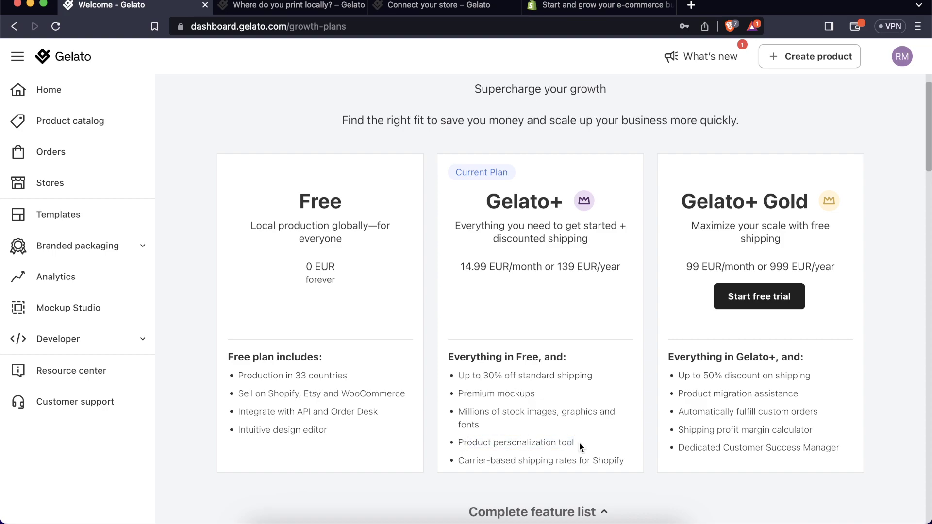
pyautogui.moveTo(263, 386); pyautogui.dragTo(360, 456)
pyautogui.click(357, 441)
# - Examine the complete feature list for each plan's connected store limit, ecommerce integration and special discounts
pyautogui.scroll(-10, 357, 441)
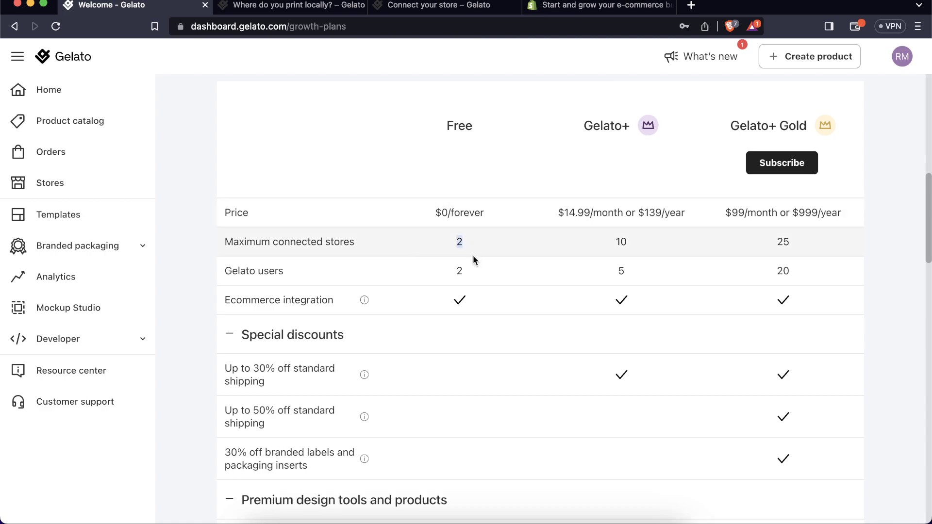
pyautogui.scroll(-4, 472, 262)
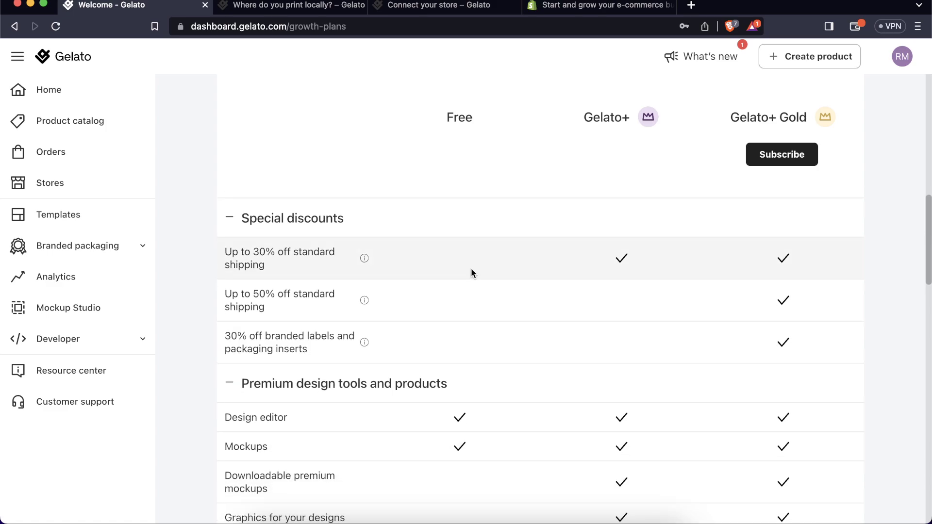
pyautogui.scroll(2, 471, 268)
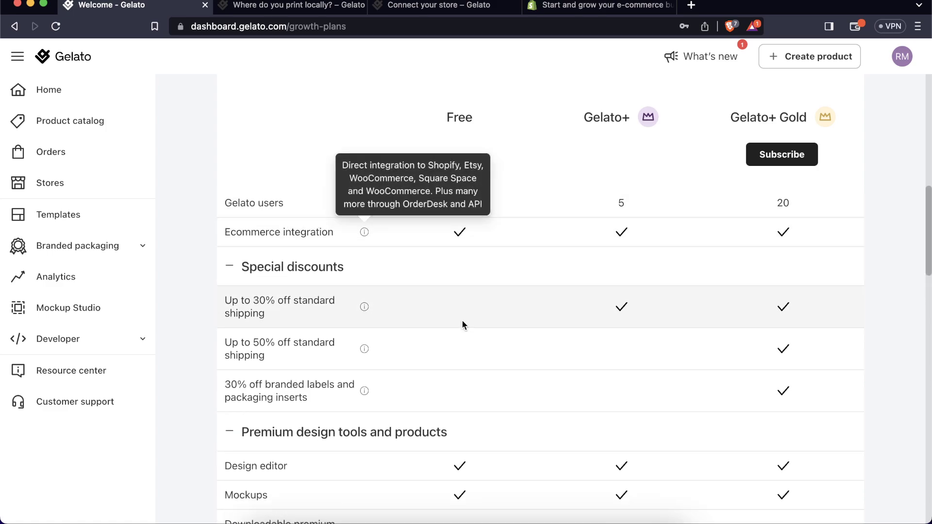
# - Examine the special discounts, premium design tools and smart automations included in each plan in the feature comparison table
pyautogui.scroll(-1, 461, 321)
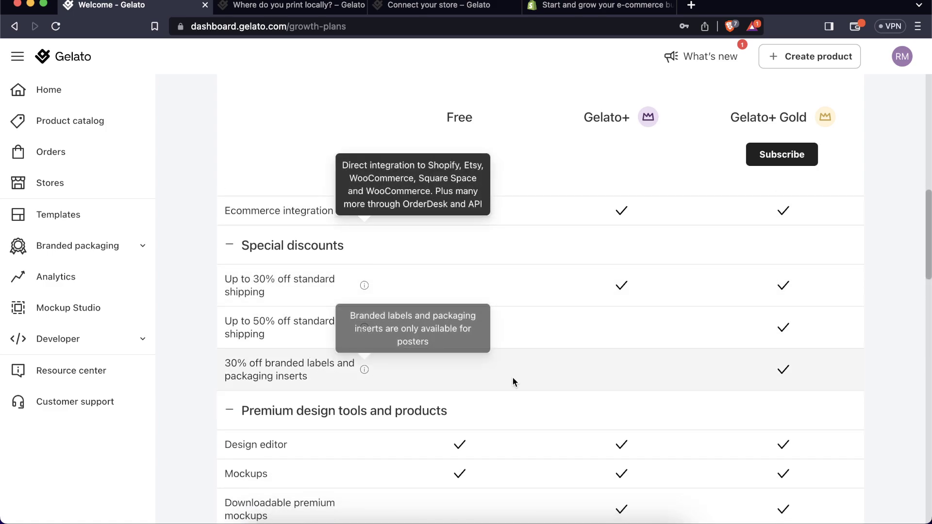
pyautogui.scroll(-7, 513, 382)
pyautogui.scroll(-1, 513, 382)
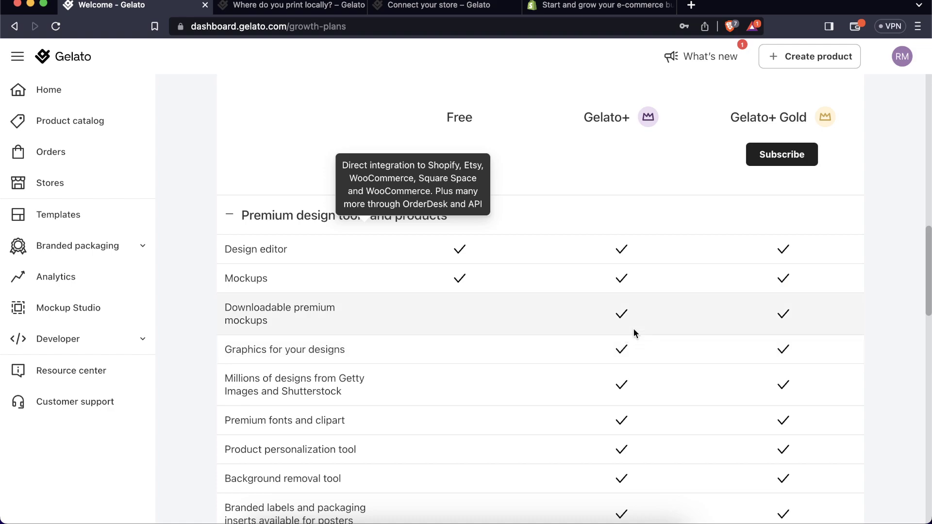
pyautogui.scroll(-4, 634, 331)
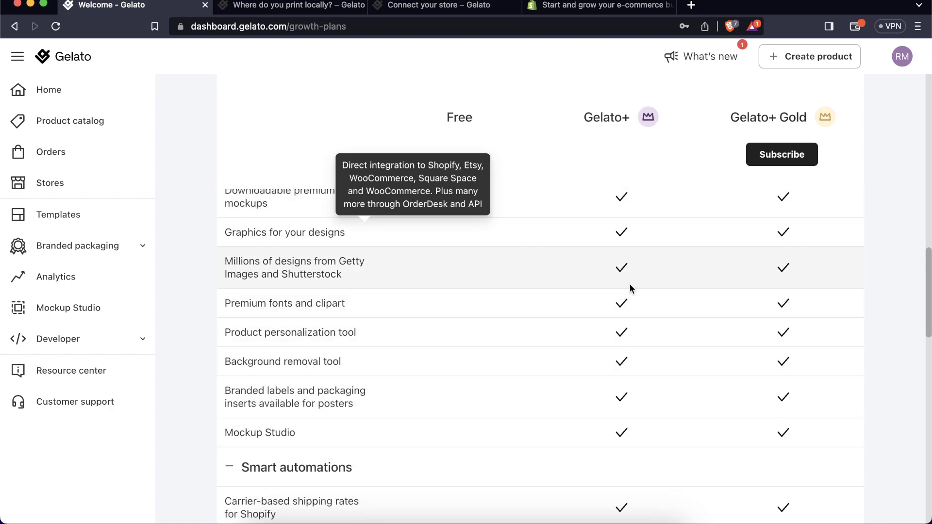
pyautogui.scroll(-3, 636, 412)
pyautogui.scroll(-4, 630, 357)
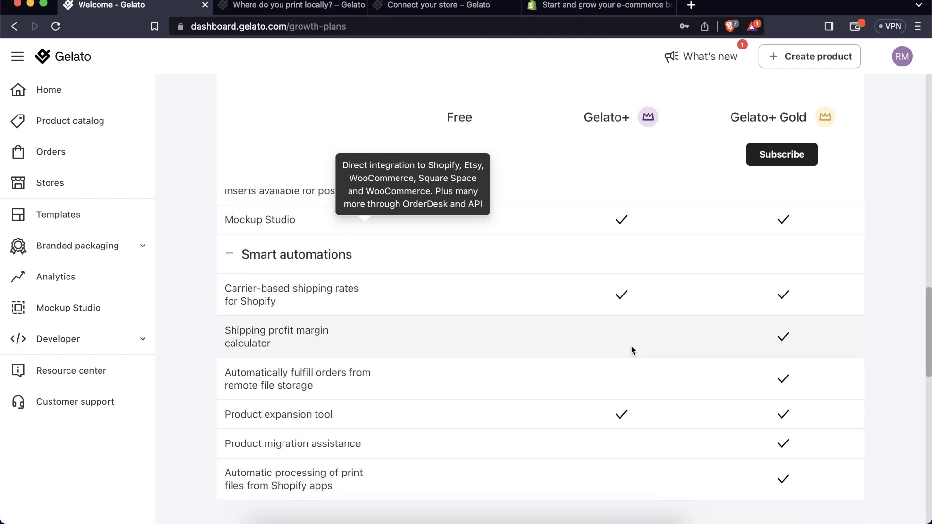
pyautogui.scroll(-1, 631, 349)
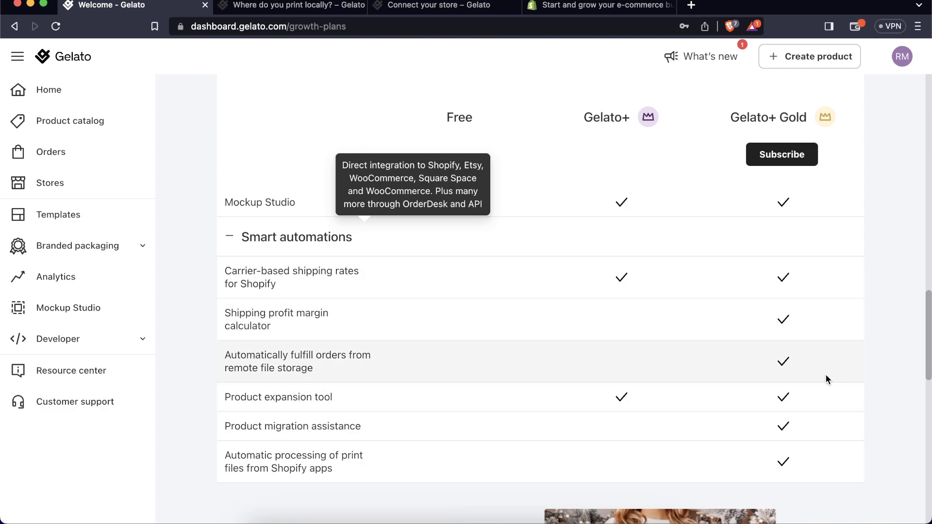
# - Return to the start of the plan comparison and highlight the Gelato+ and Gelato+ Gold plan names
pyautogui.scroll(15, 825, 374)
pyautogui.scroll(2, 825, 374)
pyautogui.click(825, 378)
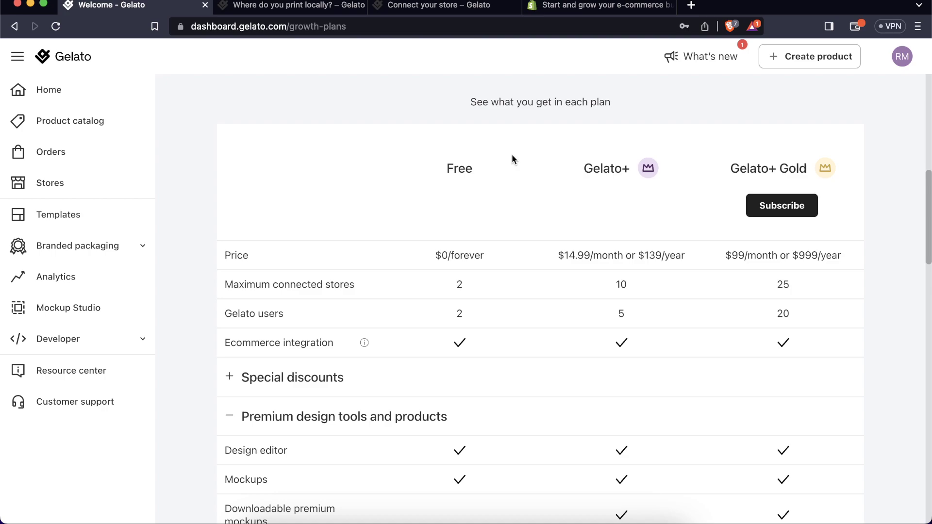
pyautogui.moveTo(586, 162); pyautogui.dragTo(652, 170)
pyautogui.click(655, 219)
pyautogui.moveTo(739, 169); pyautogui.dragTo(824, 168)
pyautogui.click(801, 156)
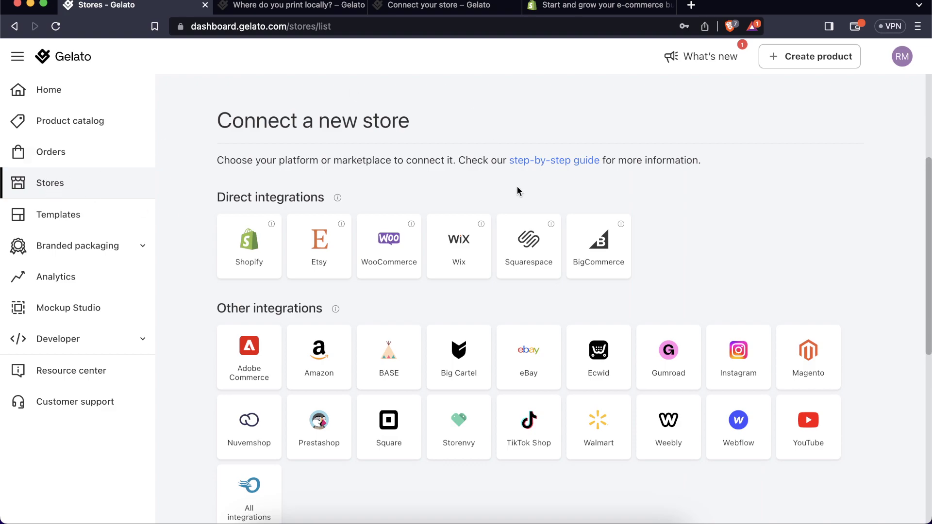
# - Review the direct, other and custom integrations available for connecting a new store
pyautogui.scroll(-1, 516, 187)
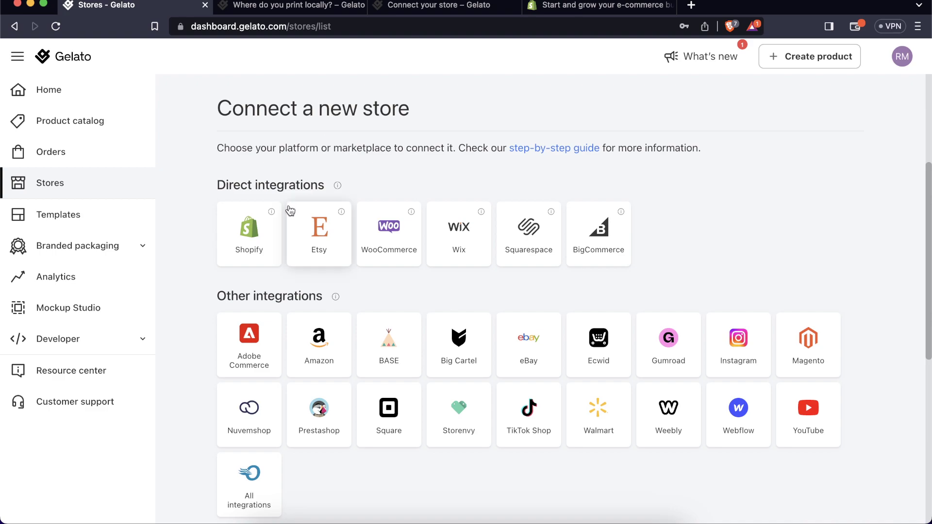
pyautogui.moveTo(272, 212)
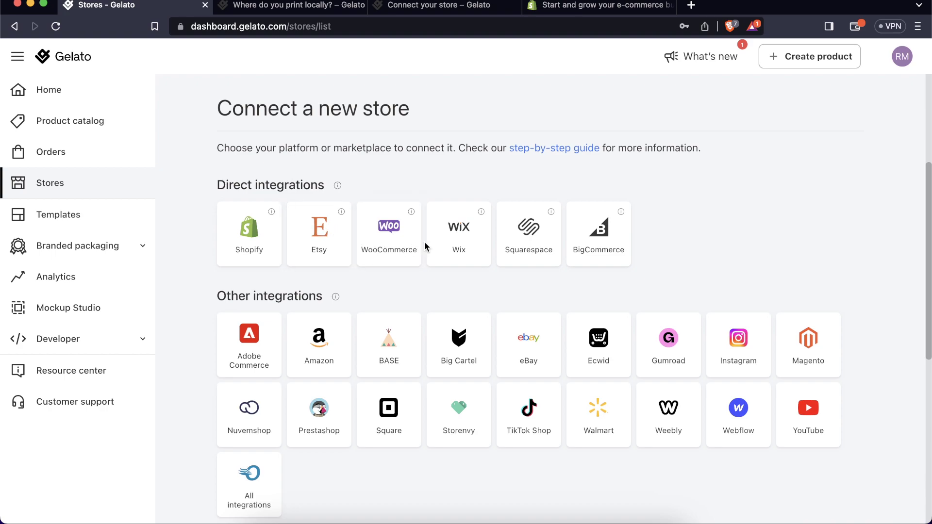
pyautogui.scroll(-2, 604, 252)
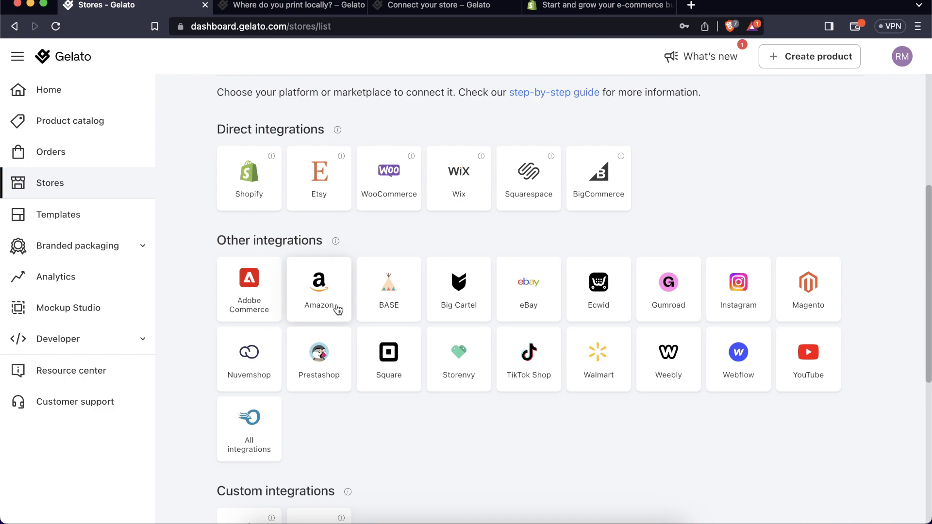
pyautogui.scroll(-3, 385, 415)
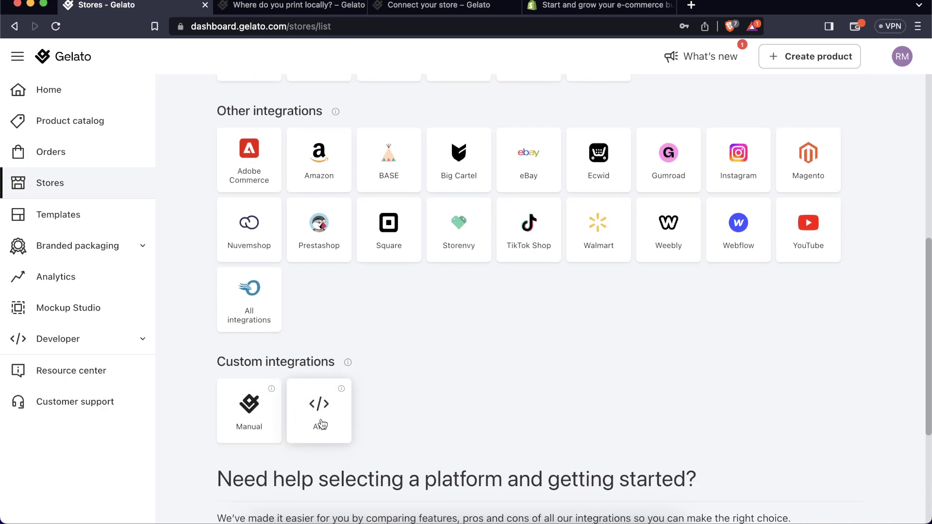
pyautogui.scroll(-3, 412, 403)
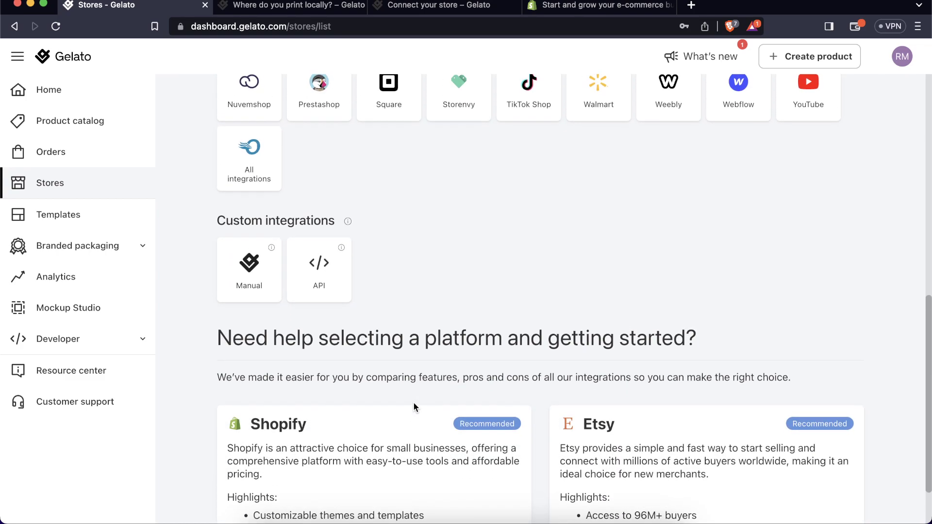
# - Read the platform selection help section recommending Shopify and Etsy, highlighting its heading, and return to the integrations
pyautogui.scroll(-2, 414, 407)
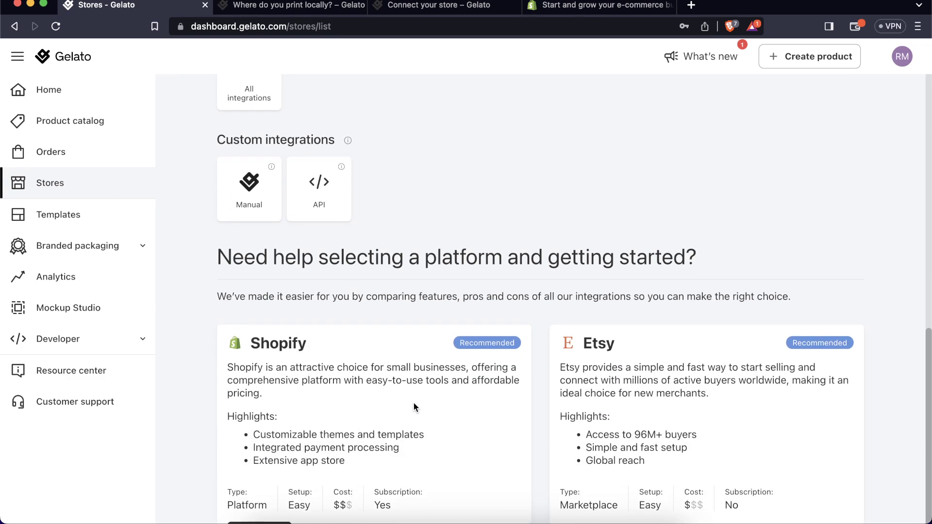
pyautogui.scroll(2, 413, 407)
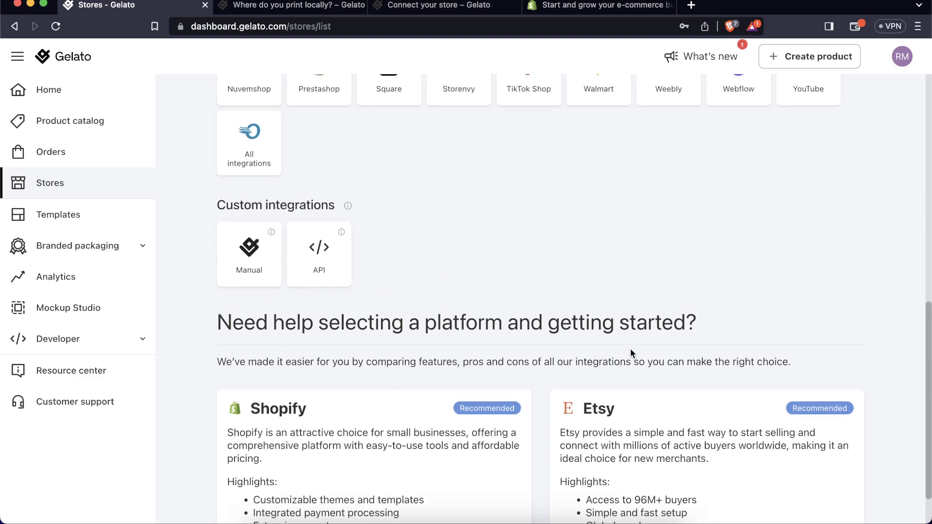
pyautogui.moveTo(697, 324); pyautogui.dragTo(286, 325)
pyautogui.click(489, 287)
pyautogui.scroll(6, 502, 286)
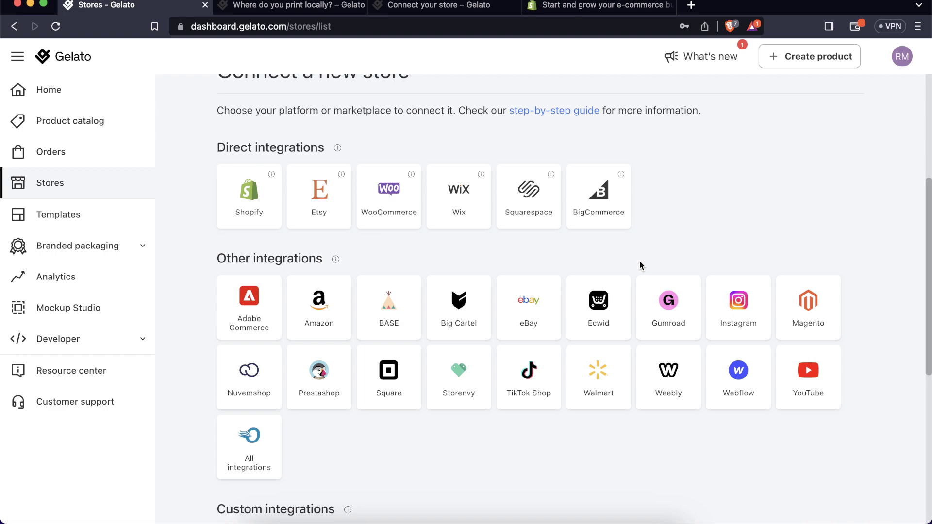
# - Open the product catalog and look over its product categories
pyautogui.click(67, 118)
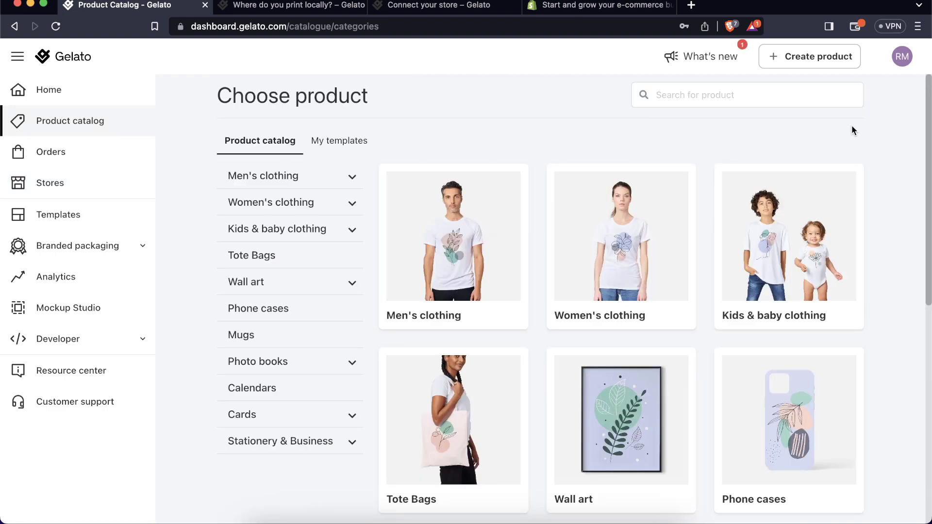
pyautogui.scroll(-10, 764, 366)
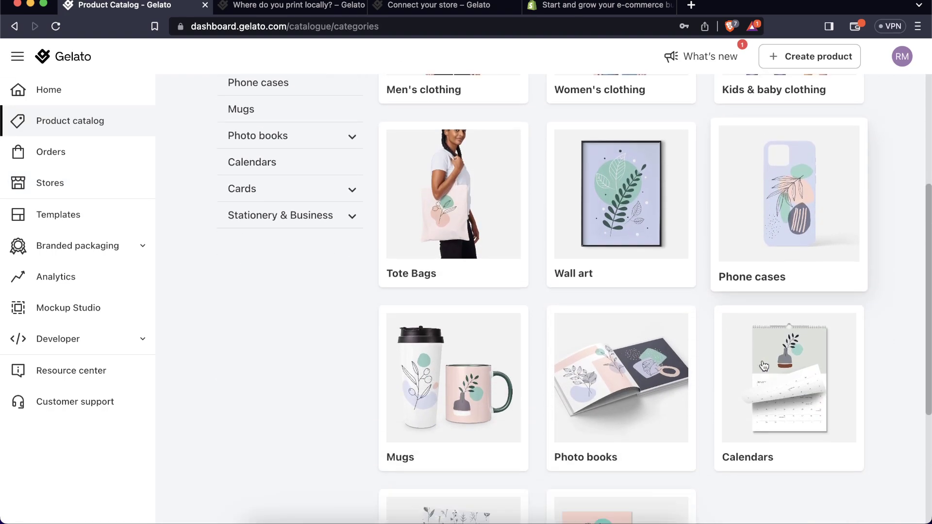
pyautogui.scroll(10, 764, 366)
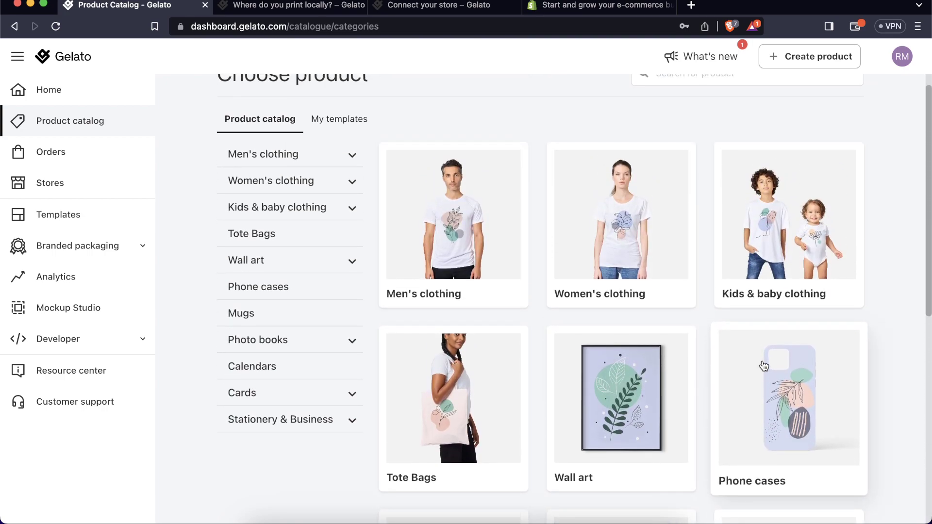
# - Check the men's and kids & baby clothing subcategories, and view the Baby clothing and Tote Bags products
pyautogui.click(353, 157)
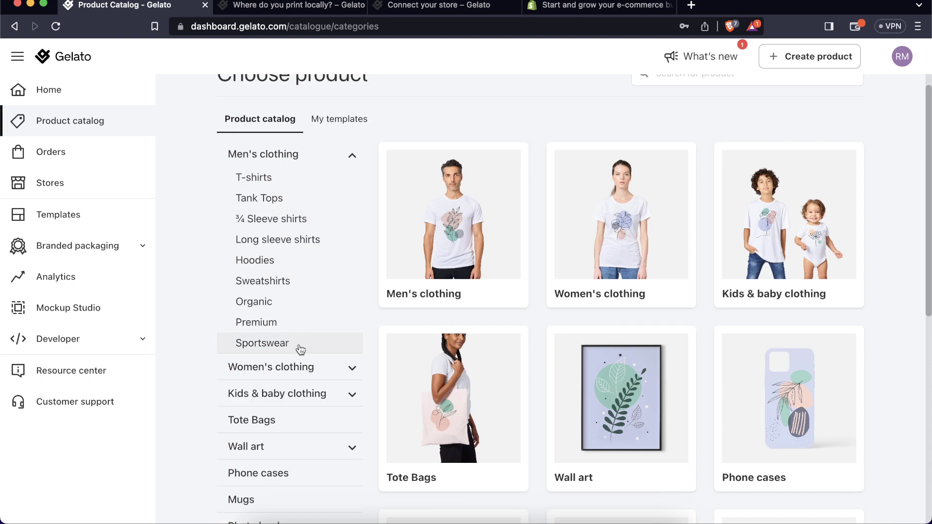
pyautogui.click(355, 158)
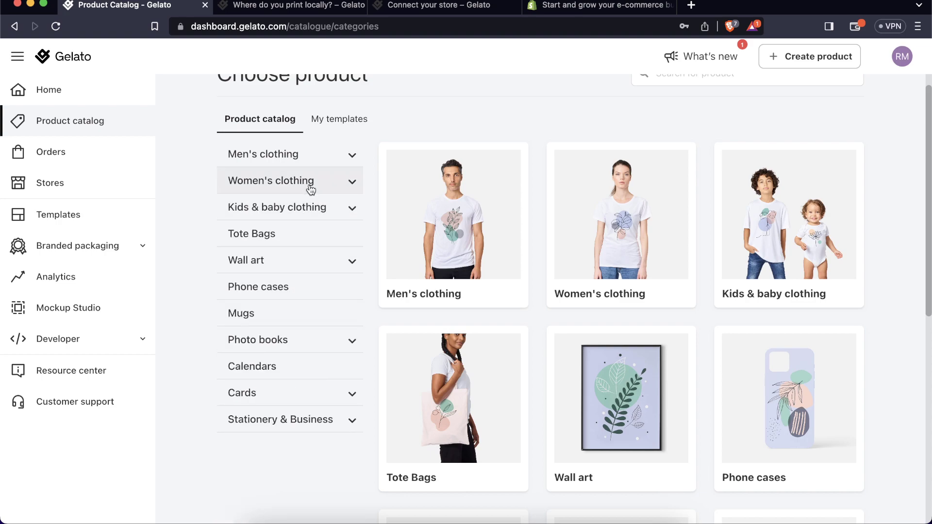
pyautogui.click(354, 210)
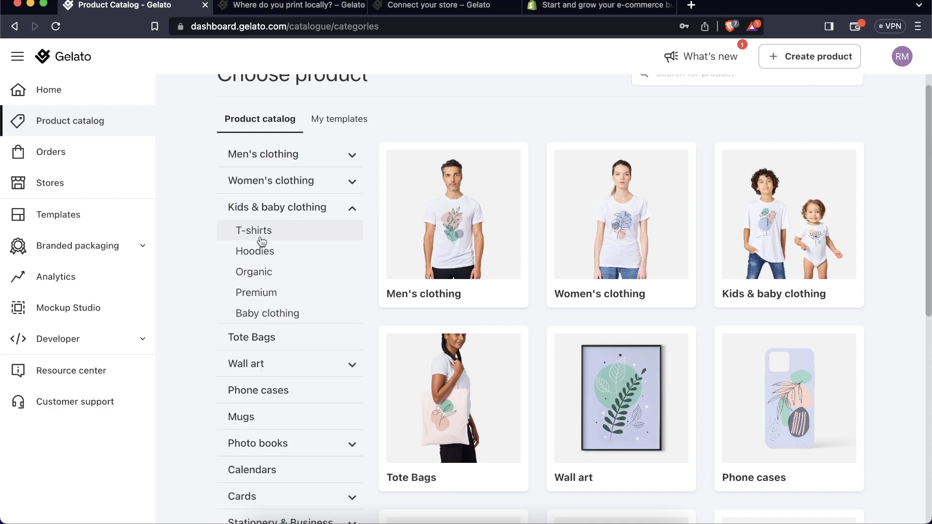
pyautogui.click(298, 314)
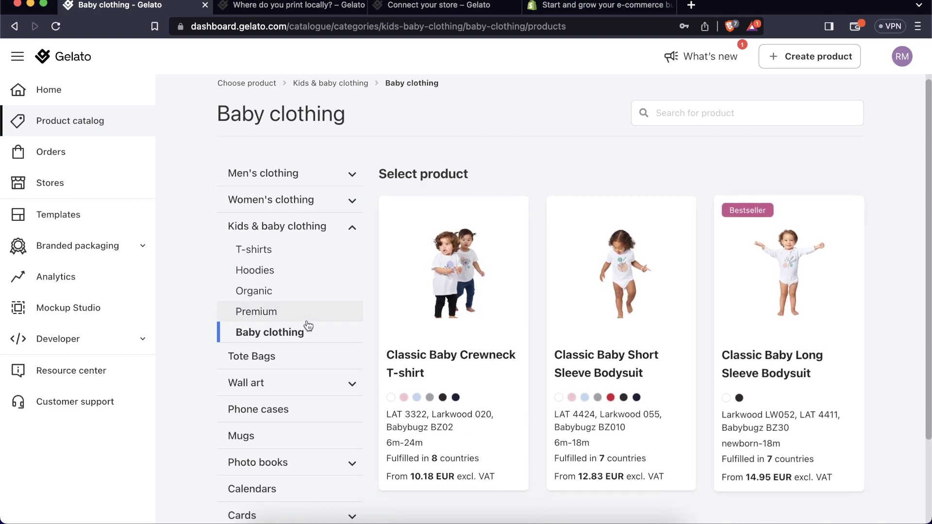
pyautogui.click(271, 356)
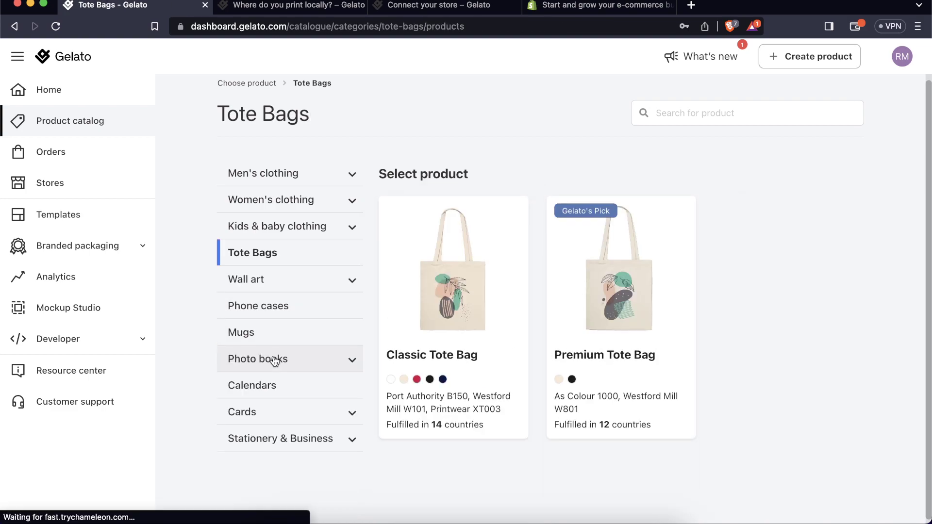
# - Open the Wall art category and examine its range of product types, from posters and canvas to acrylic, foam and wood prints
pyautogui.click(273, 281)
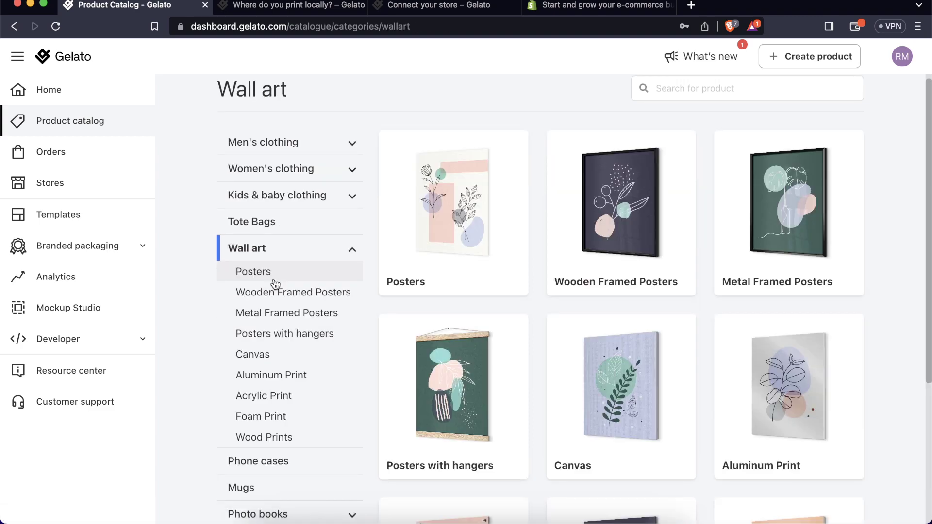
pyautogui.scroll(-3, 294, 437)
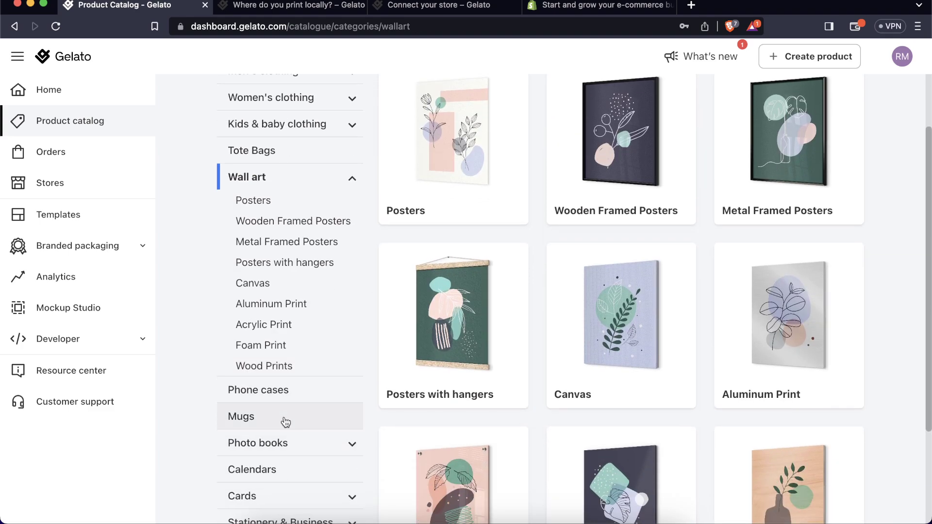
pyautogui.scroll(2, 327, 449)
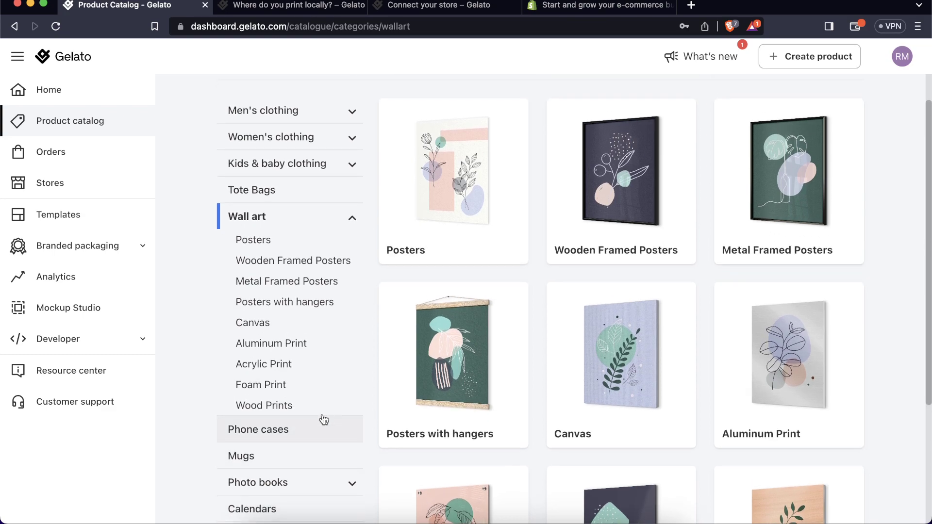
pyautogui.scroll(1, 313, 275)
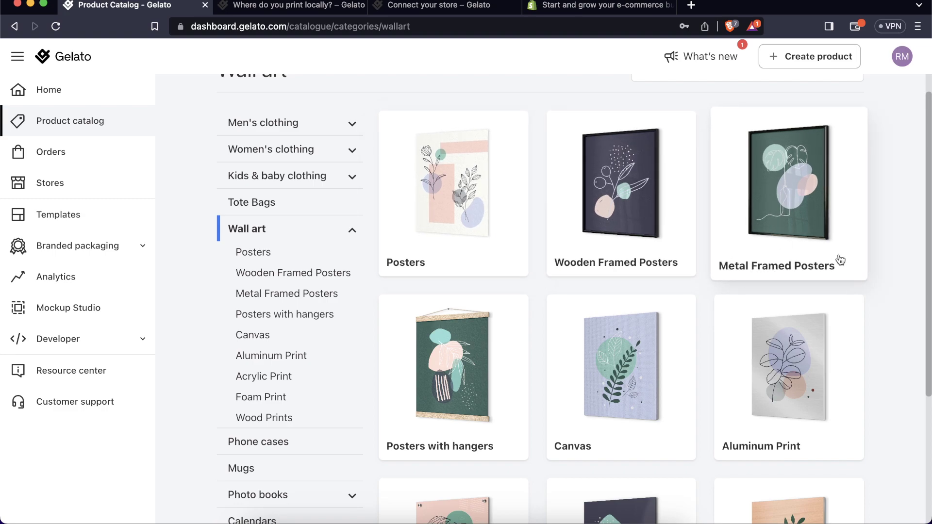
pyautogui.scroll(-1, 839, 259)
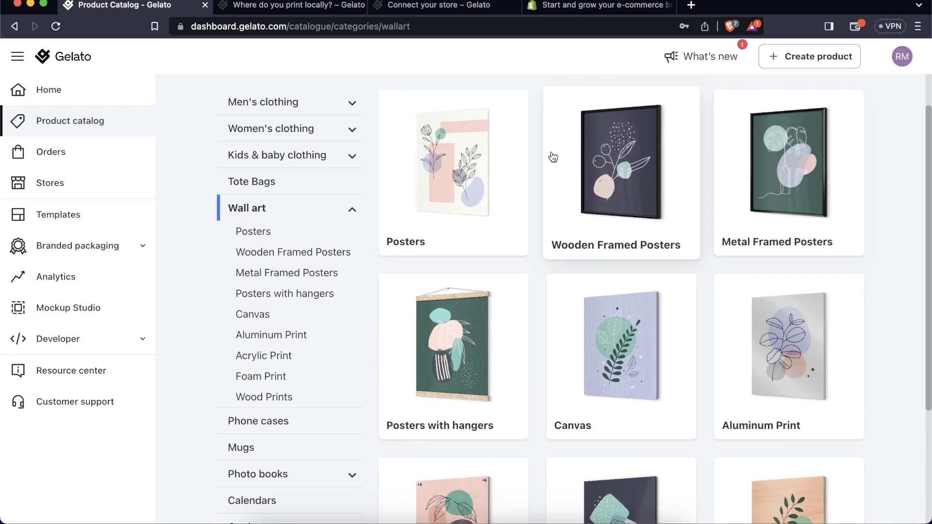
pyautogui.scroll(-3, 799, 215)
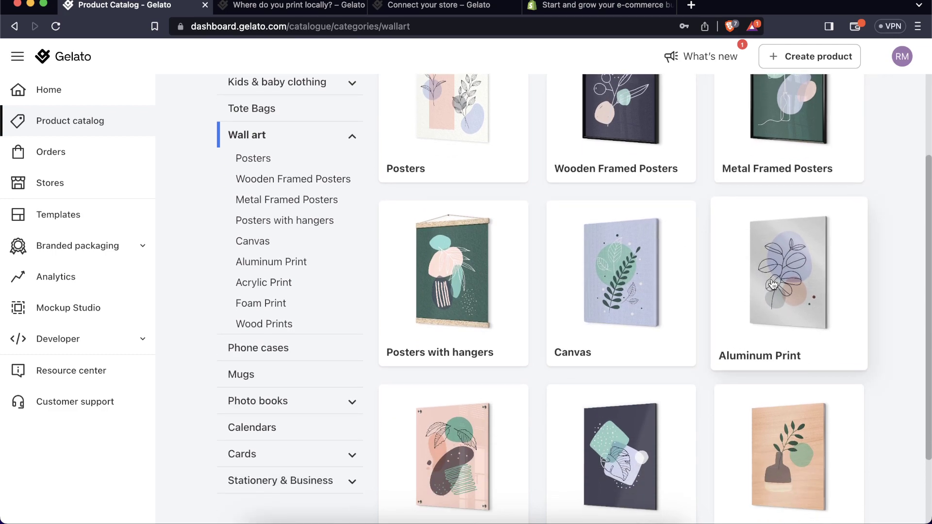
pyautogui.scroll(-4, 773, 285)
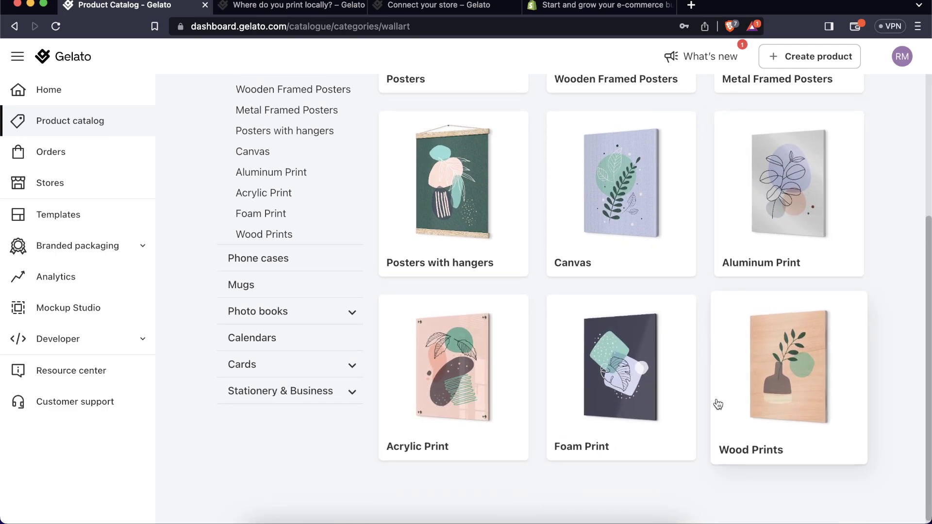
pyautogui.scroll(5, 855, 402)
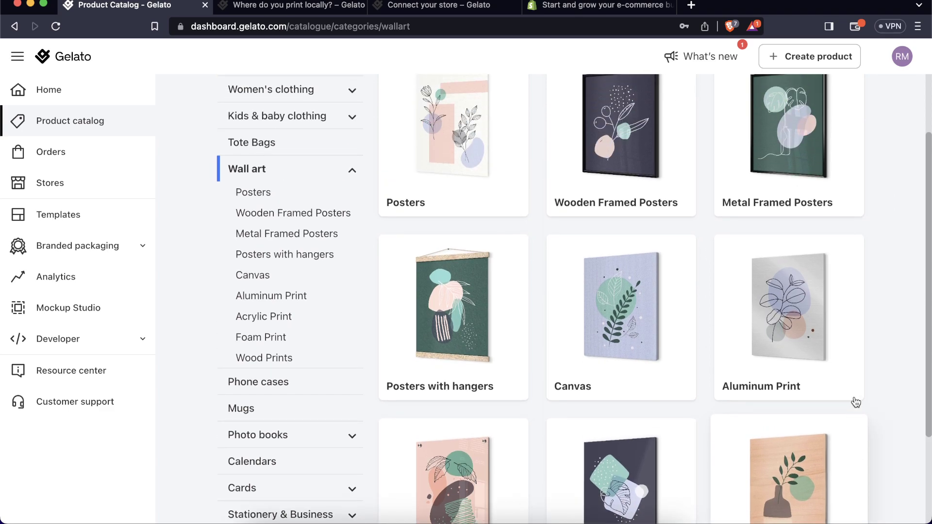
pyautogui.scroll(4, 854, 401)
# - Open the Posters category and compare the starting prices and fulfillment countries of the matte and semi-glossy paper posters
pyautogui.click(436, 262)
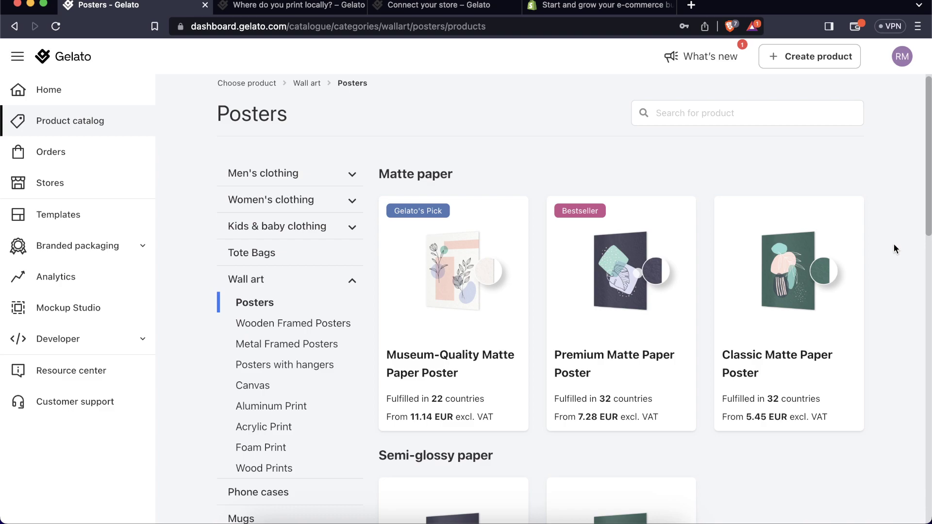
pyautogui.scroll(-3, 893, 244)
pyautogui.moveTo(578, 141)
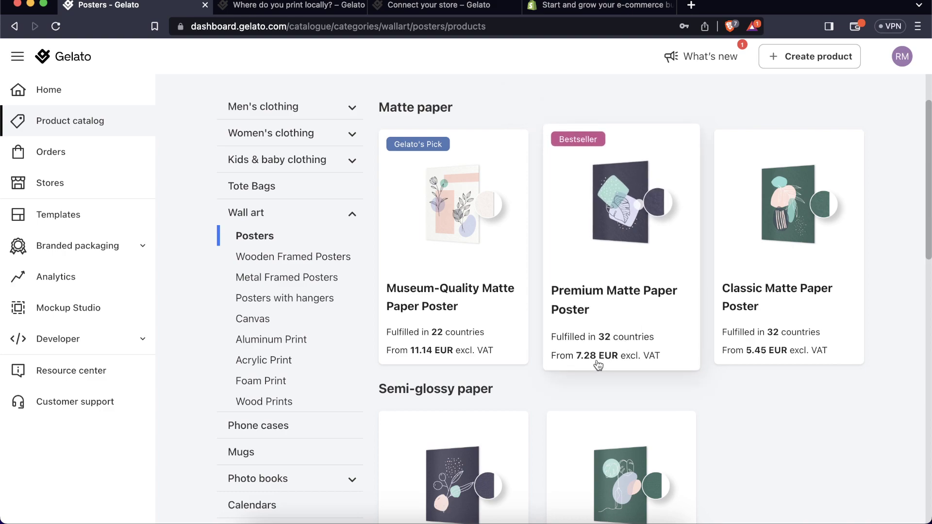
pyautogui.scroll(-5, 600, 371)
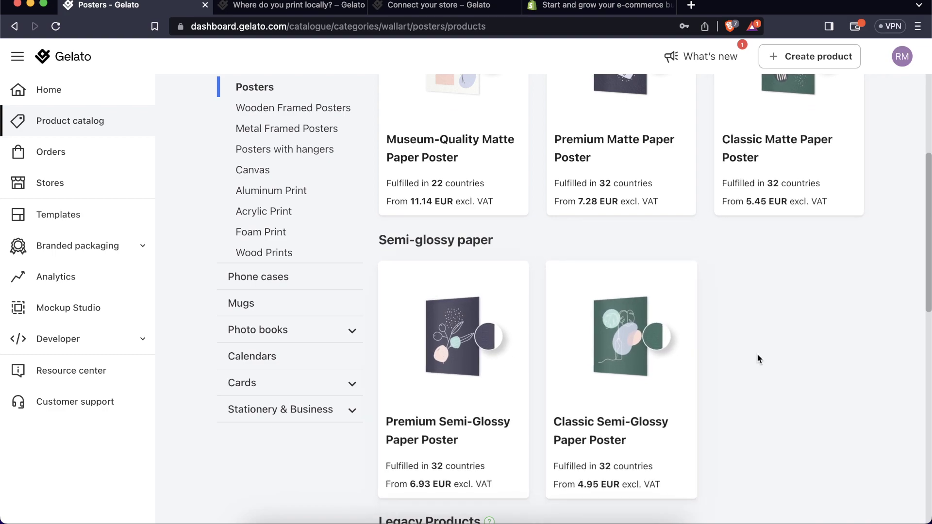
pyautogui.scroll(5, 784, 369)
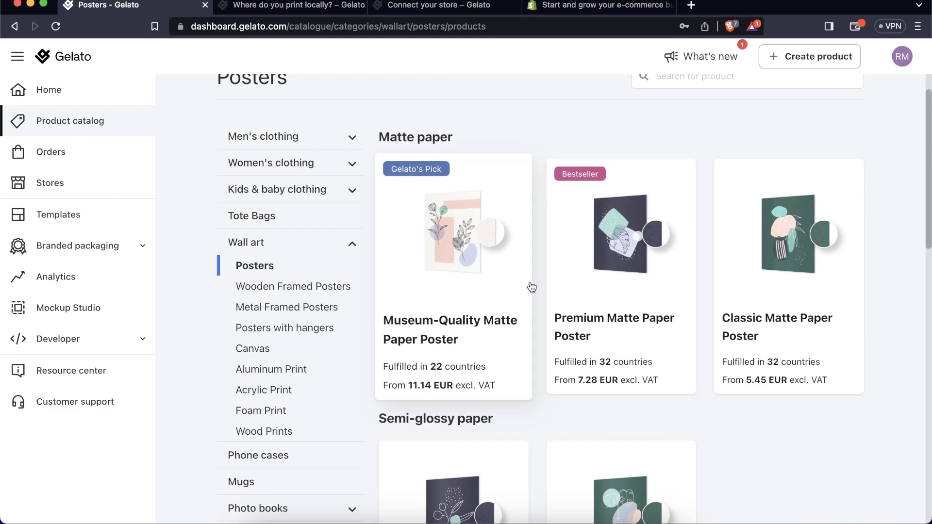
# - Open the Premium Matte Paper Poster product and look over its delivery country choices and available sizes
pyautogui.click(616, 285)
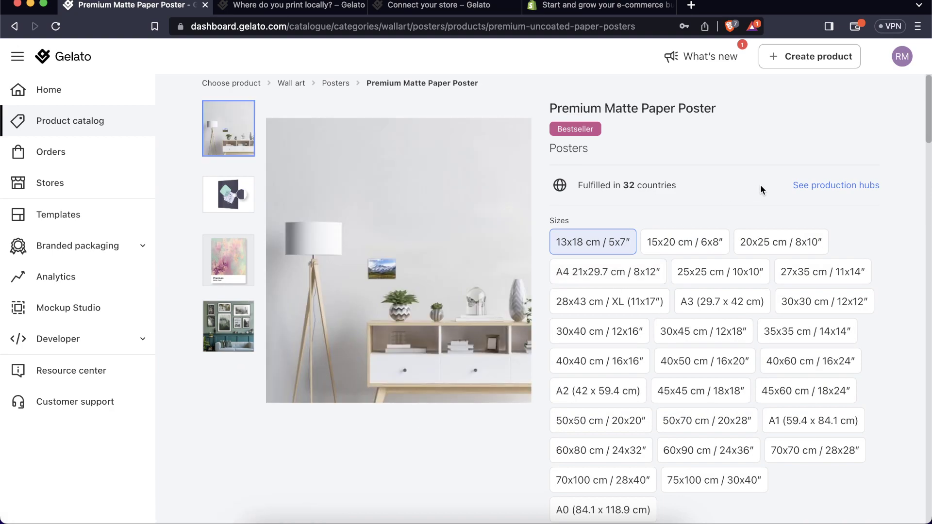
pyautogui.write('O')
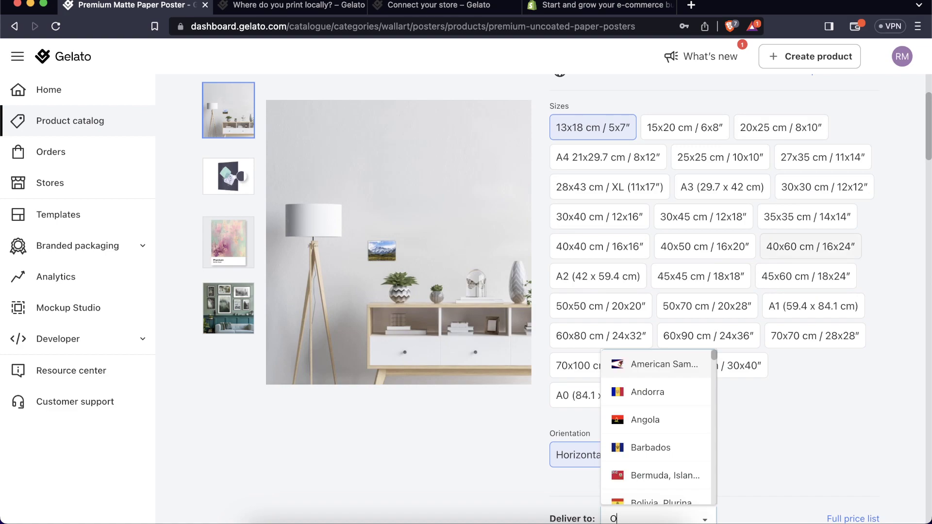
pyautogui.press('BackSpace')
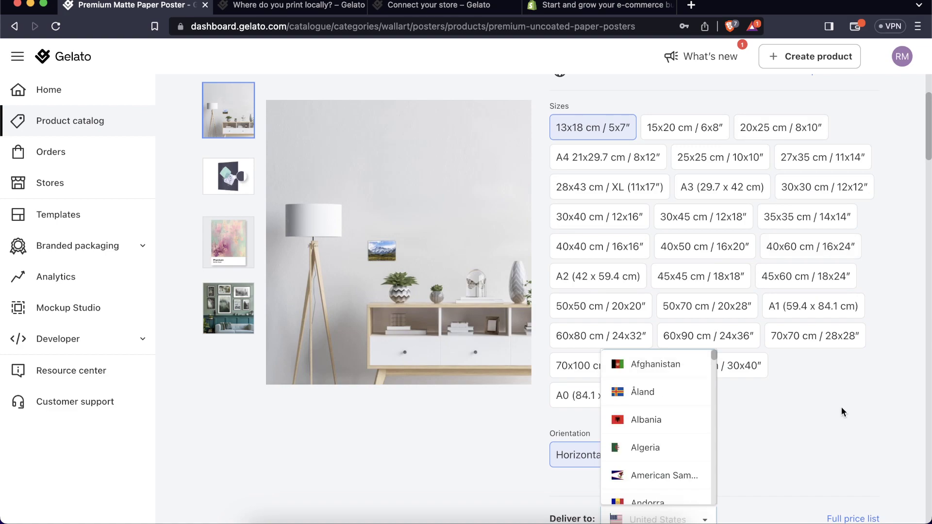
pyautogui.click(842, 412)
pyautogui.scroll(3, 842, 412)
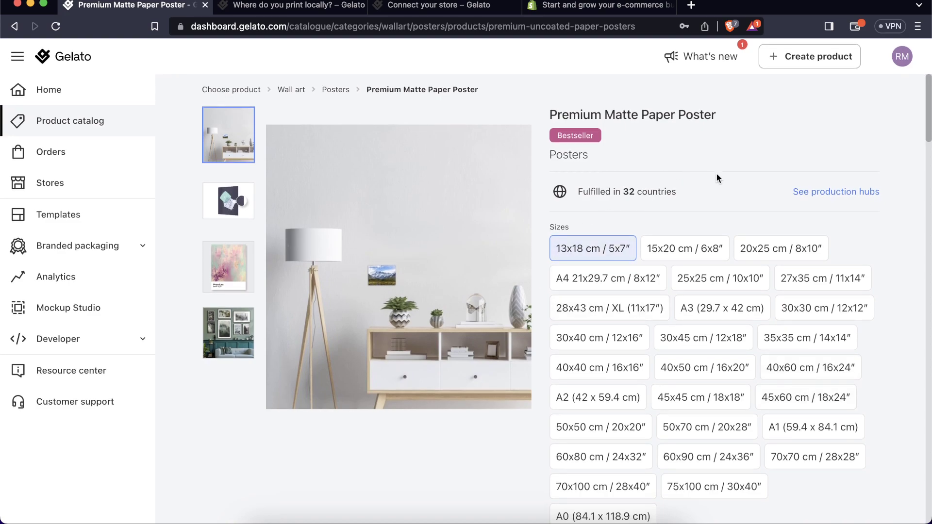
pyautogui.scroll(-3, 762, 257)
pyautogui.scroll(2, 762, 258)
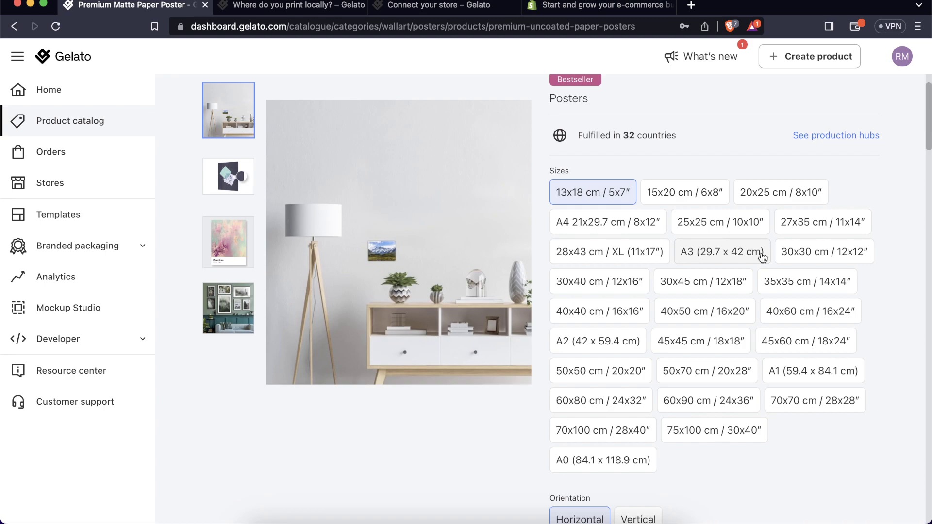
pyautogui.scroll(-1, 762, 257)
# - Configure the poster as vertical in size 45x60 cm / 18x24" and view its living-room gallery wall image
pyautogui.click(644, 490)
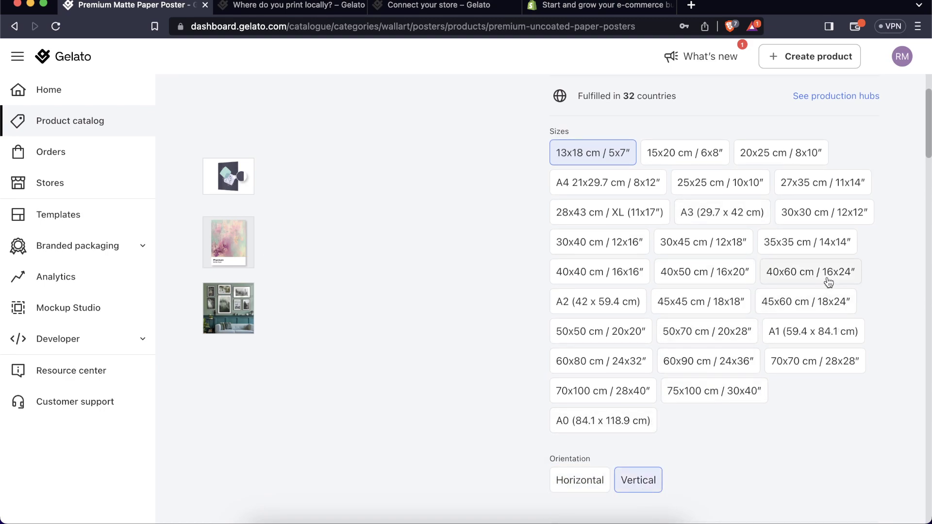
pyautogui.click(838, 307)
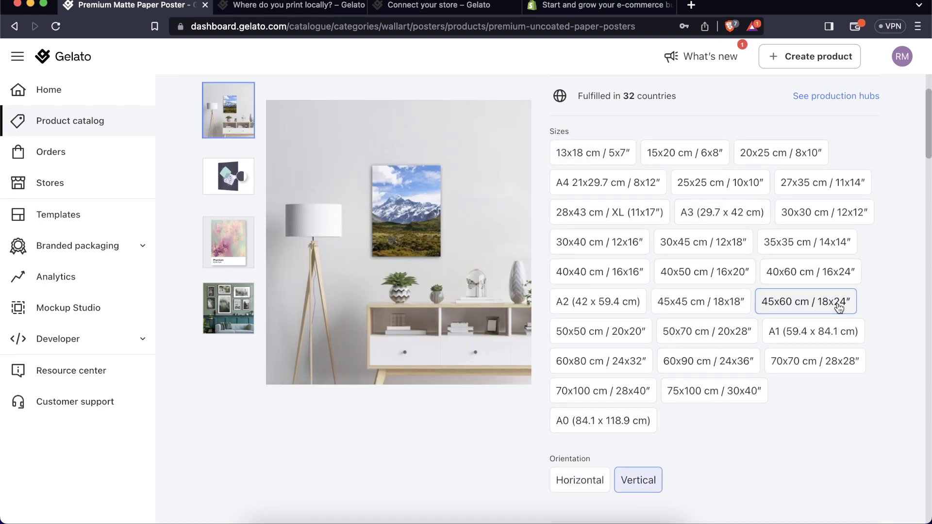
pyautogui.scroll(1, 880, 290)
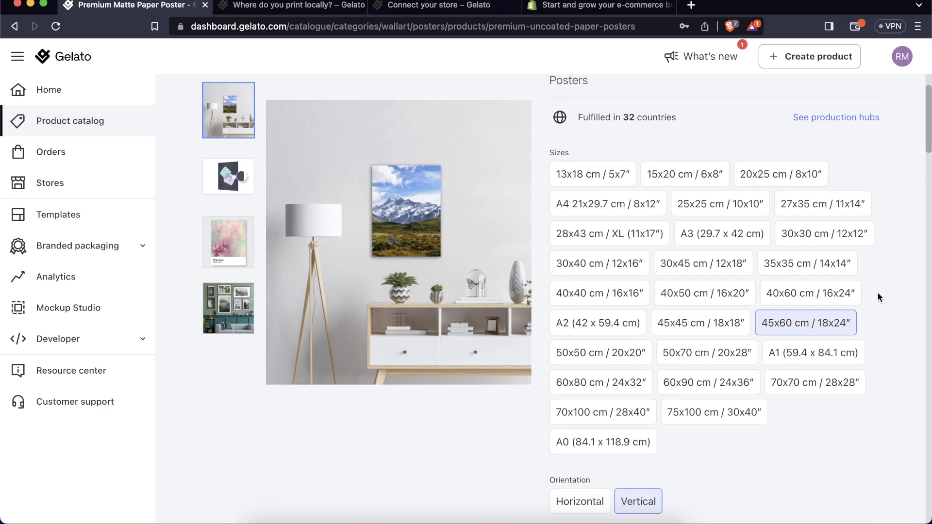
pyautogui.click(228, 308)
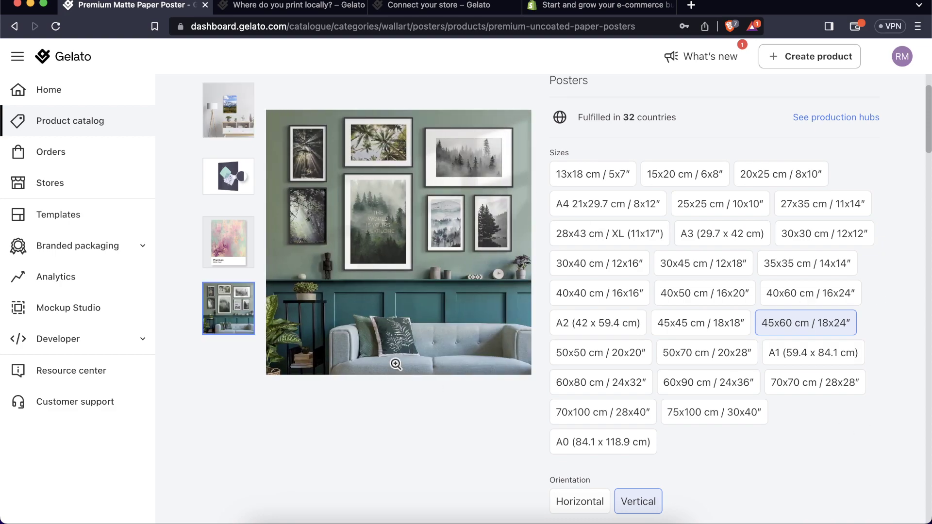
# - Check the poster's product price and standard shipping cost to the United States, including the Gelato+ Gold shipping rate
pyautogui.scroll(-5, 880, 364)
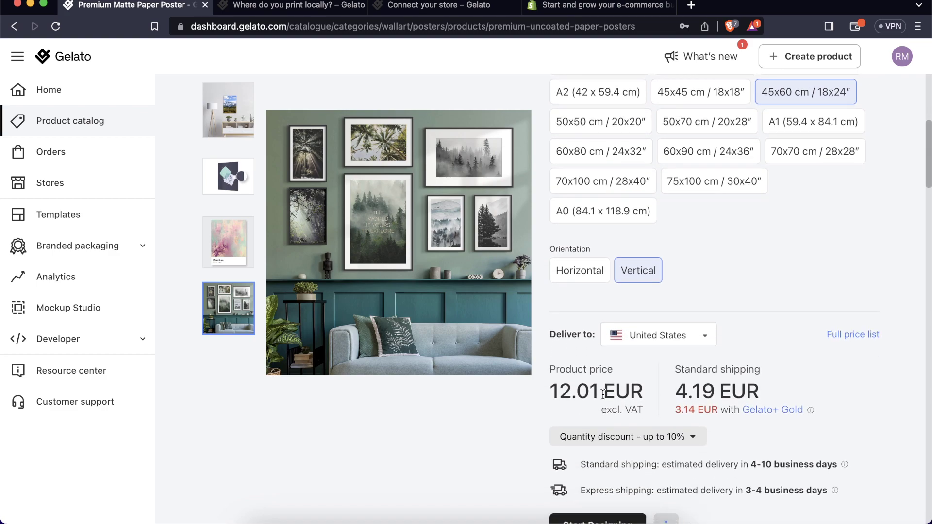
pyautogui.moveTo(550, 391); pyautogui.dragTo(771, 394)
pyautogui.click(638, 389)
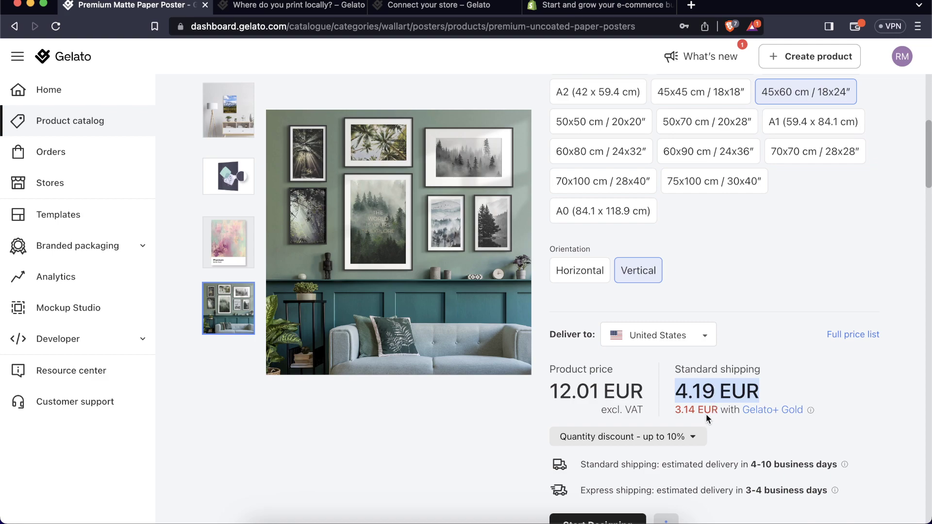
pyautogui.click(679, 409)
pyautogui.moveTo(679, 409); pyautogui.dragTo(721, 410)
pyautogui.click(721, 410)
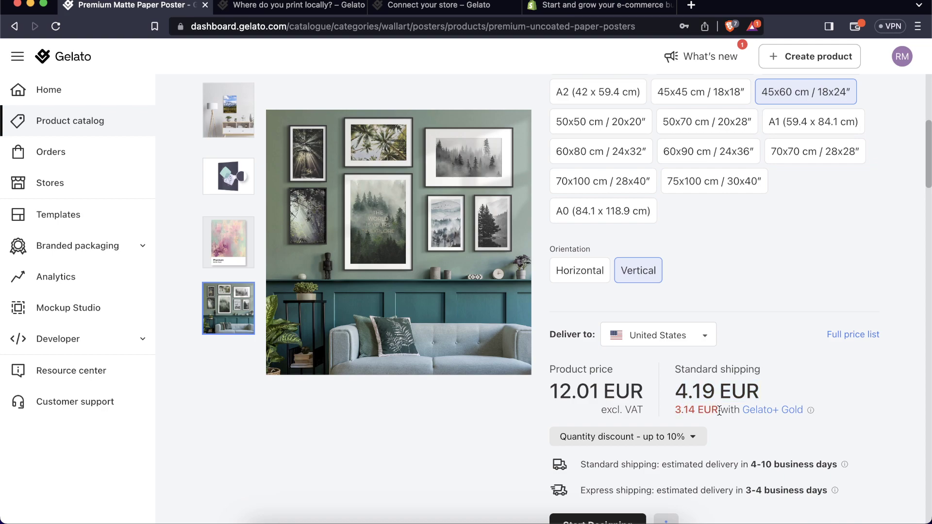
pyautogui.scroll(-1, 754, 424)
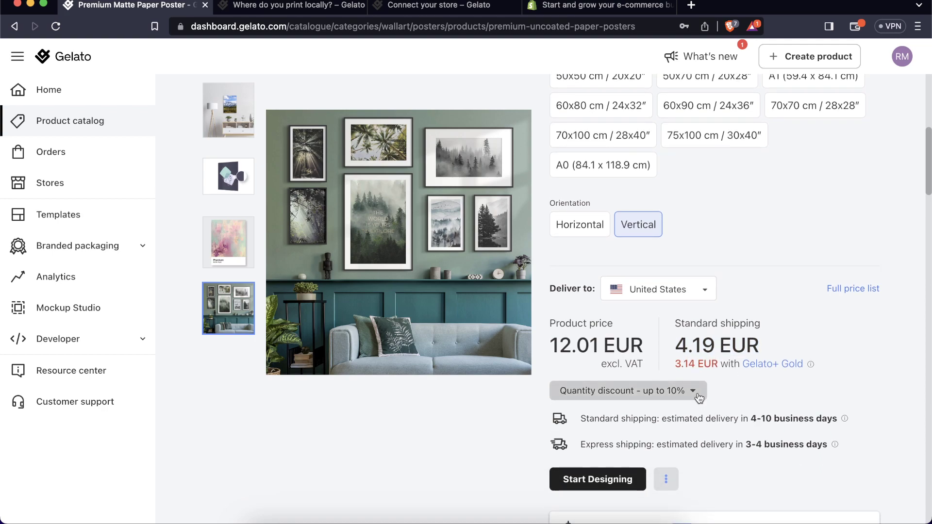
# - Examine the poster's quantity discount table, comparing unit prices and discounts for two and for three or more copies
pyautogui.click(698, 394)
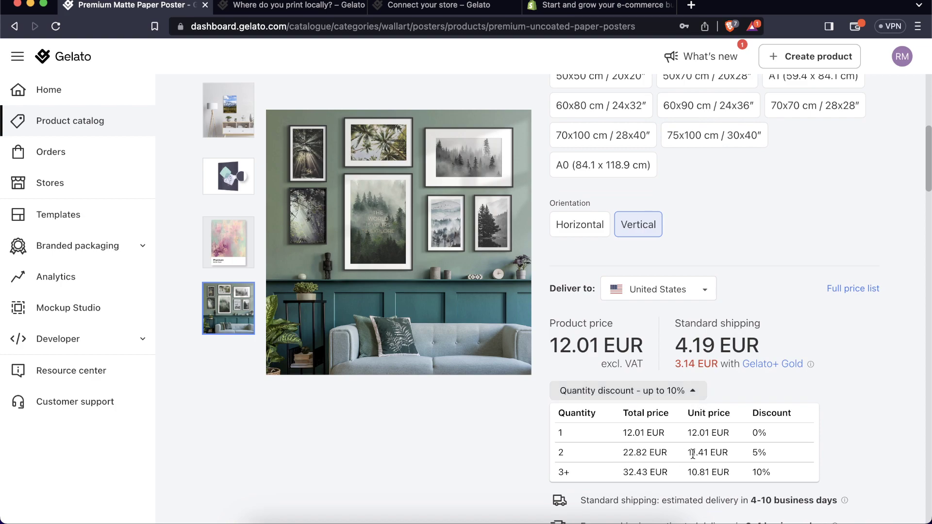
pyautogui.moveTo(687, 454); pyautogui.dragTo(771, 476)
pyautogui.click(771, 474)
pyautogui.moveTo(683, 471); pyautogui.dragTo(725, 471)
pyautogui.moveTo(750, 473); pyautogui.dragTo(773, 472)
pyautogui.click(688, 394)
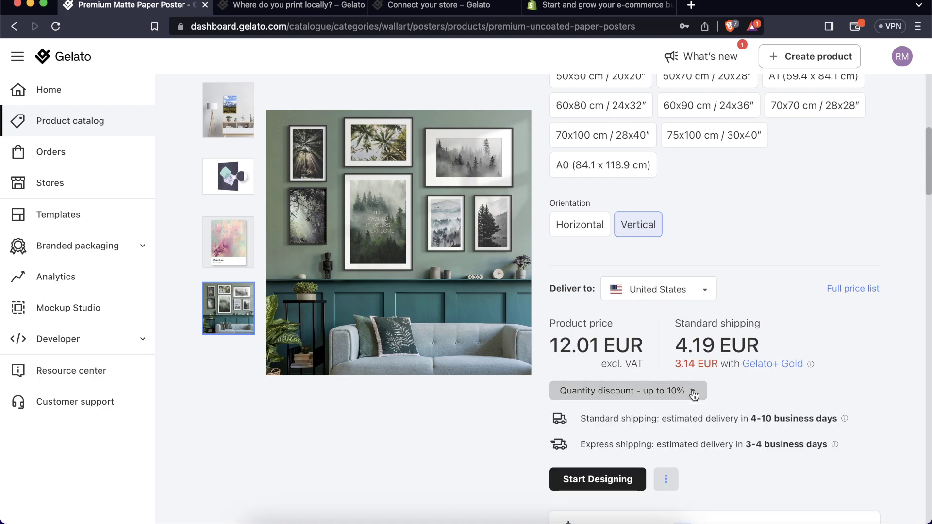
pyautogui.click(688, 394)
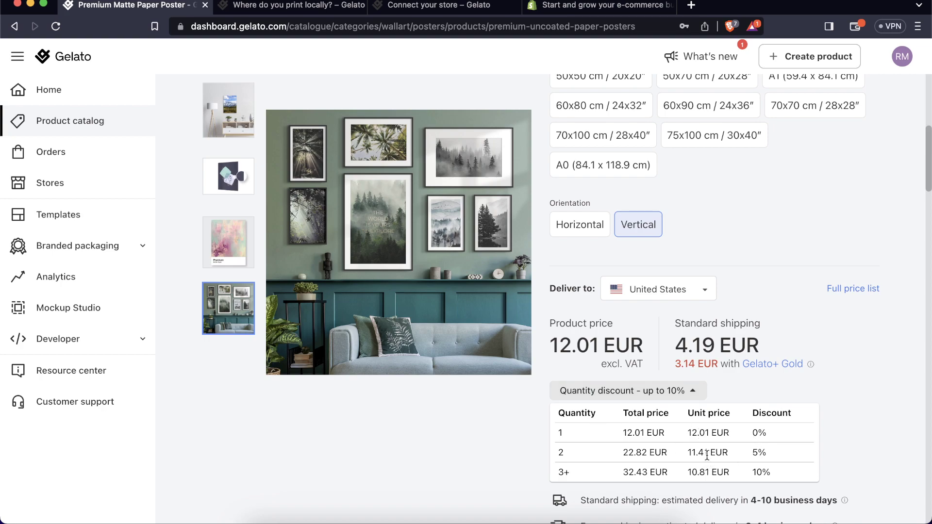
pyautogui.click(699, 397)
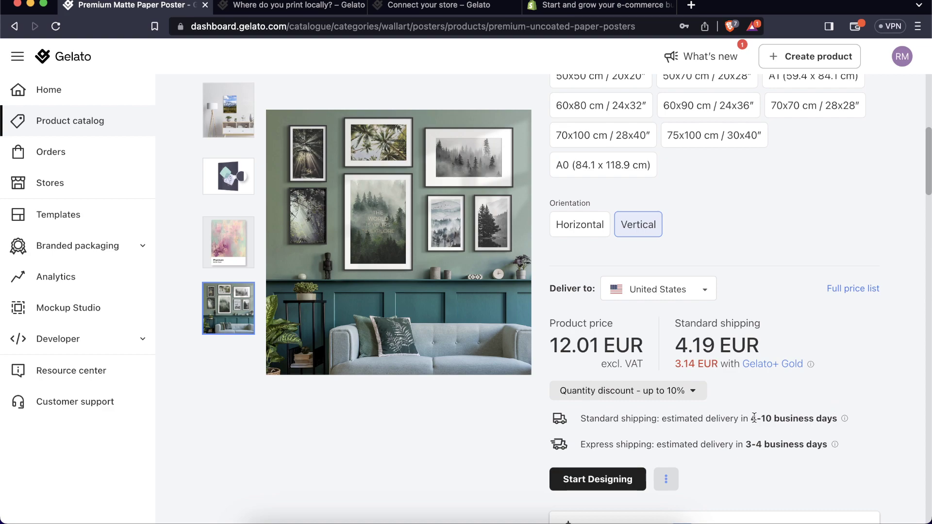
# - Check the poster's standard shipping delivery estimate and look back over the product page's options
pyautogui.moveTo(753, 419); pyautogui.dragTo(823, 413)
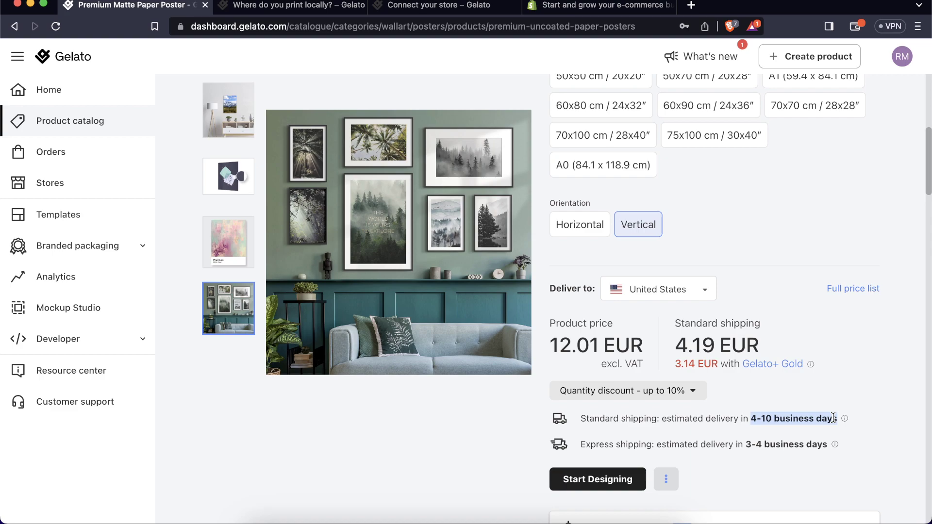
pyautogui.scroll(6, 833, 417)
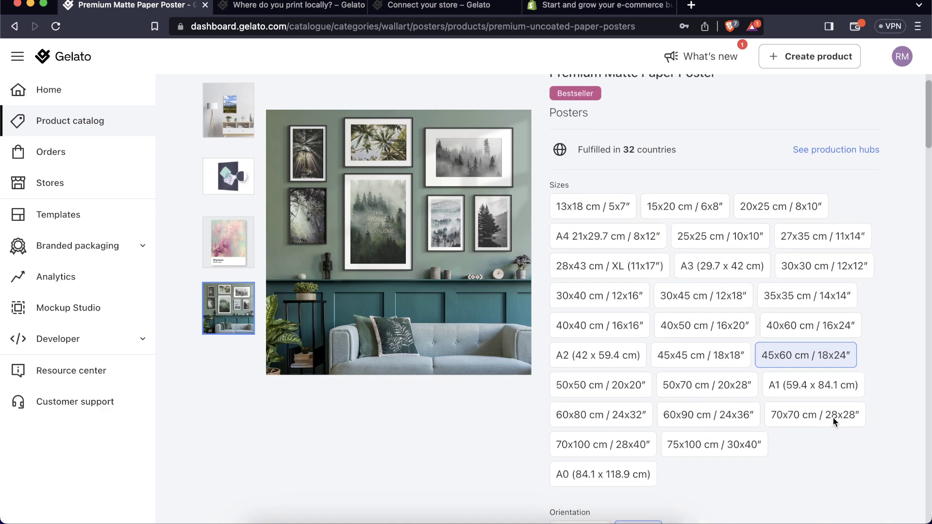
pyautogui.scroll(1, 833, 418)
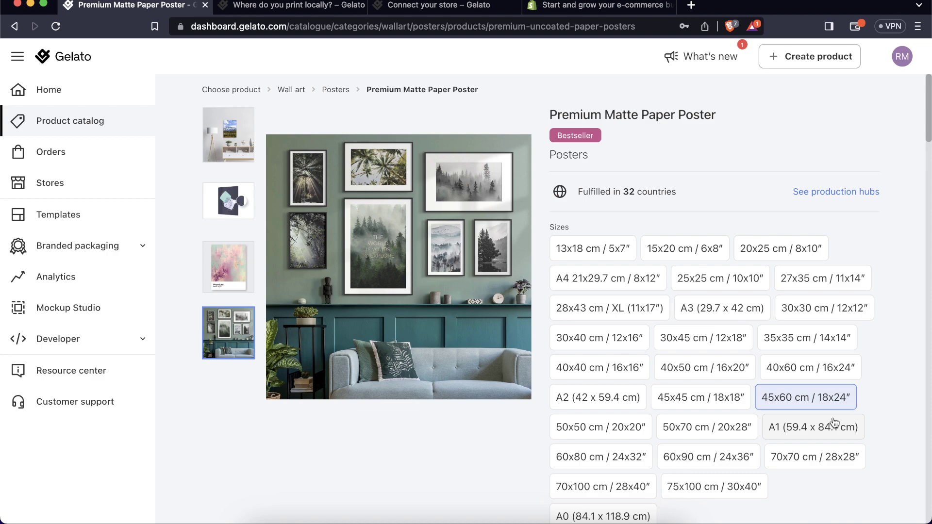
pyautogui.scroll(-5, 834, 423)
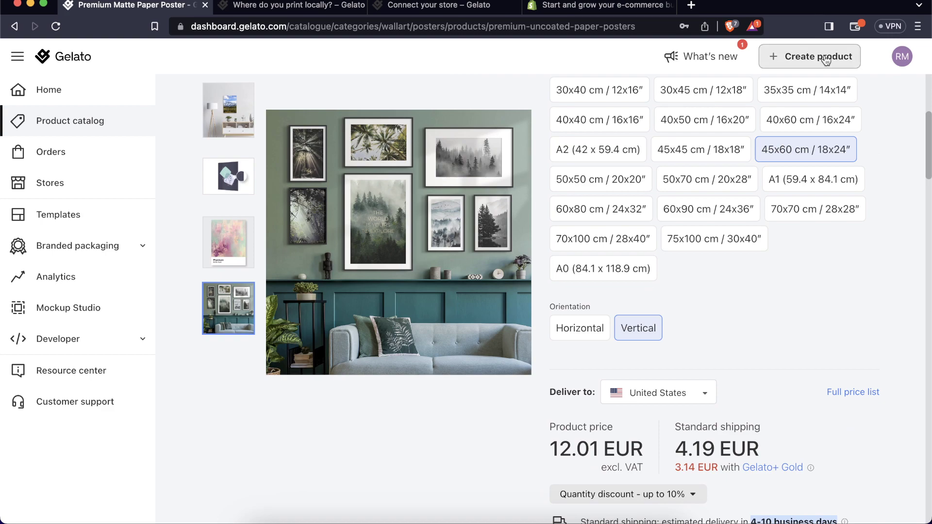
pyautogui.scroll(-3, 778, 340)
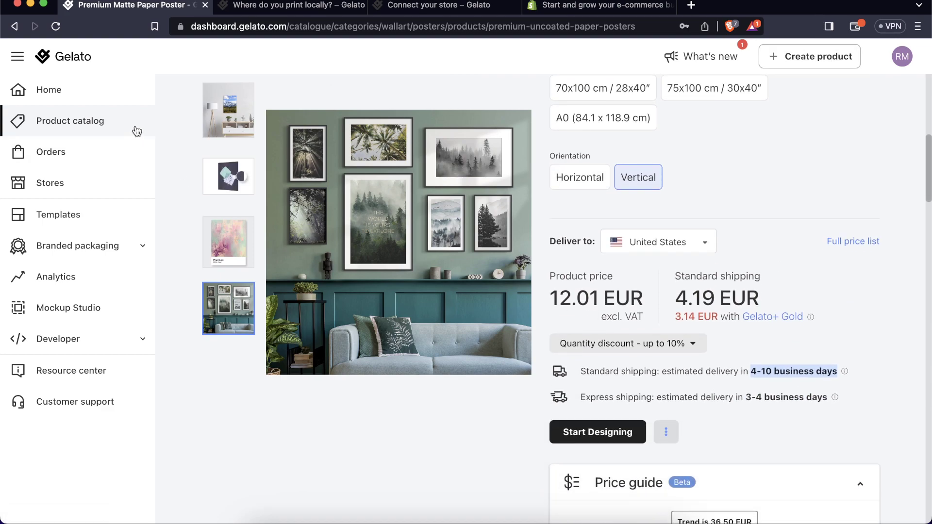
pyautogui.scroll(5, 776, 300)
pyautogui.scroll(-6, 861, 207)
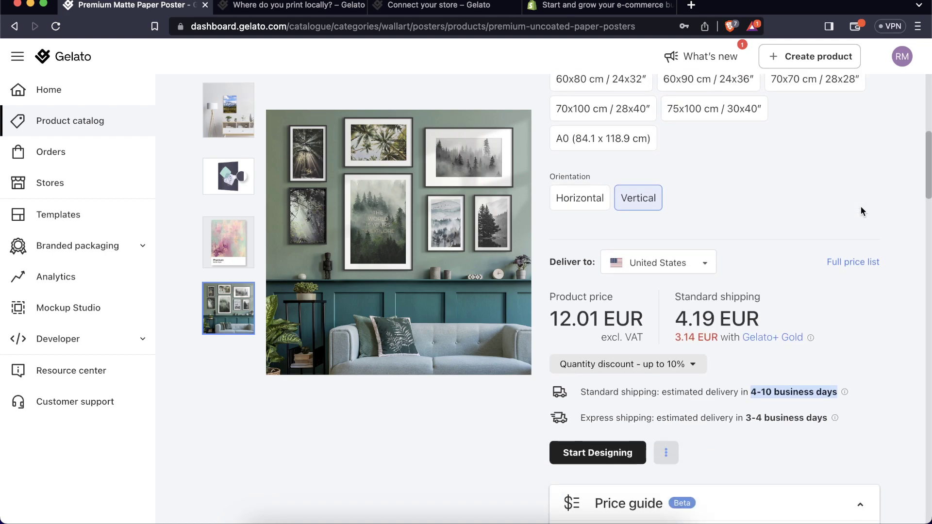
# - Start designing the 45x60 cm vertical poster and look through the size options in the design editor
pyautogui.click(603, 366)
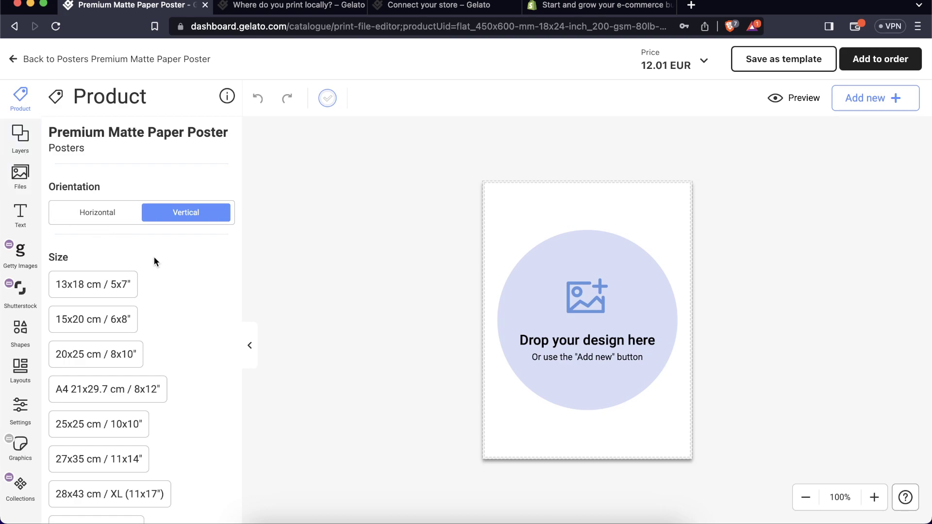
pyautogui.scroll(-10, 153, 258)
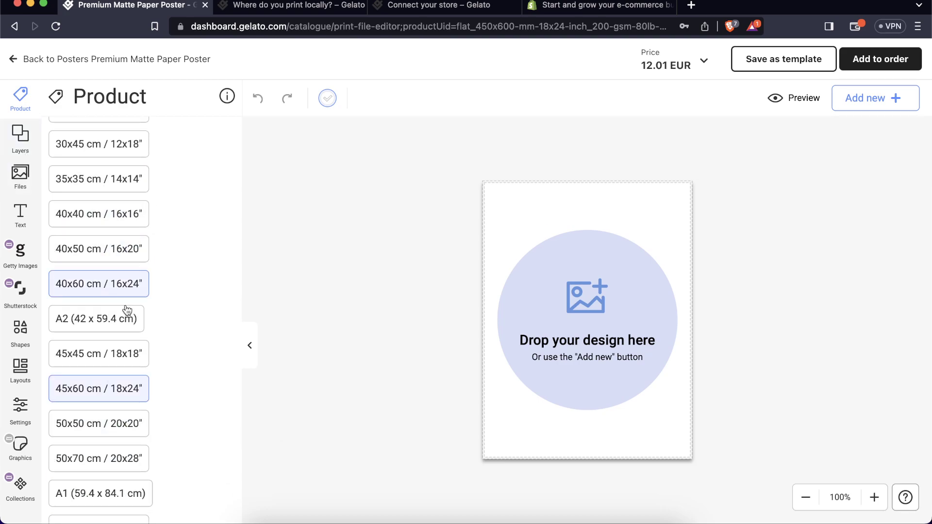
pyautogui.scroll(10, 180, 327)
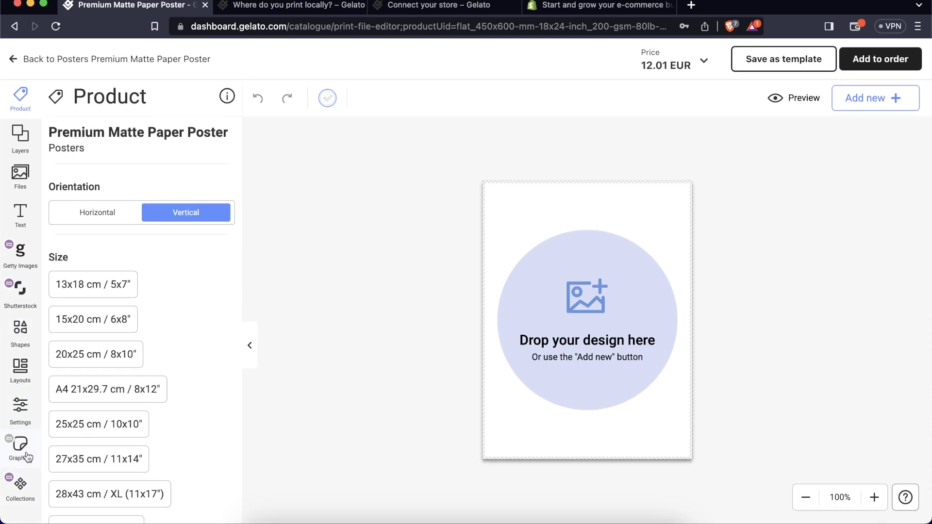
# - Browse the design editor's layouts, shapes, Shutterstock images and Getty Images
pyautogui.click(25, 373)
pyautogui.scroll(-5, 126, 314)
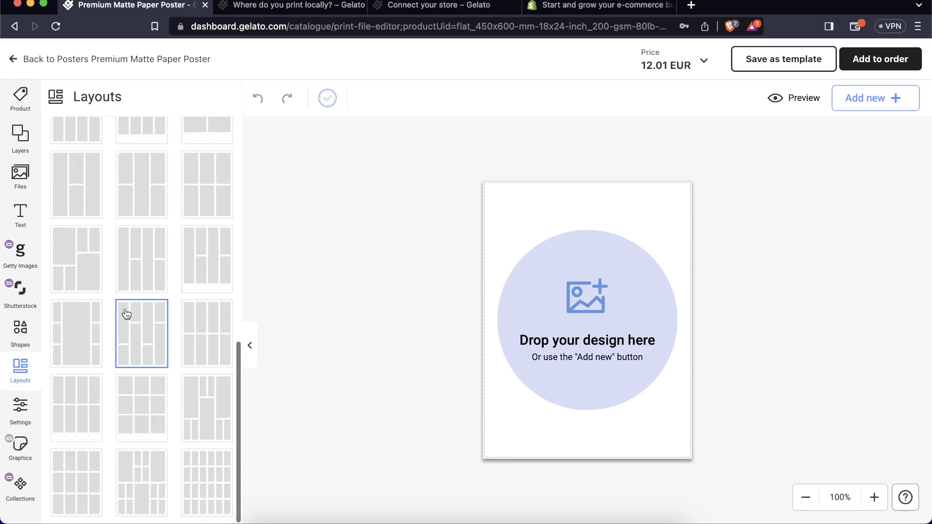
pyautogui.scroll(5, 126, 314)
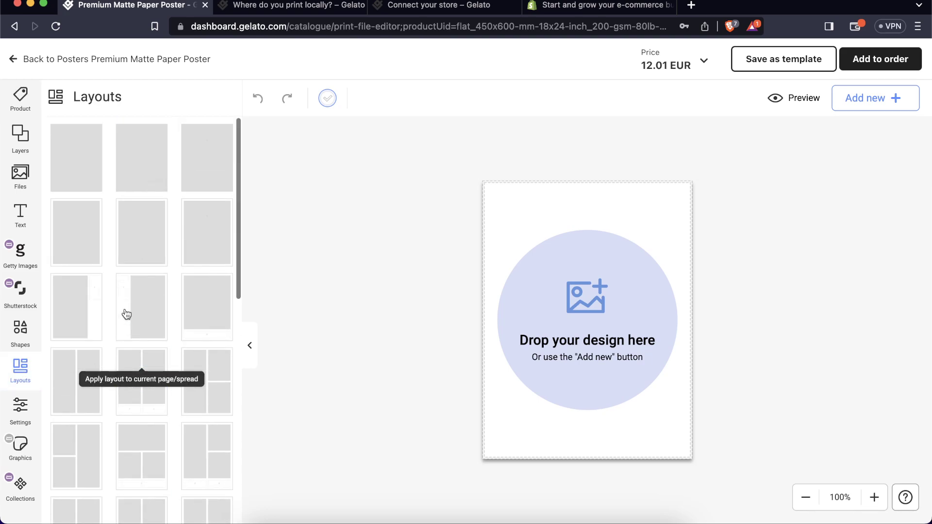
pyautogui.click(20, 330)
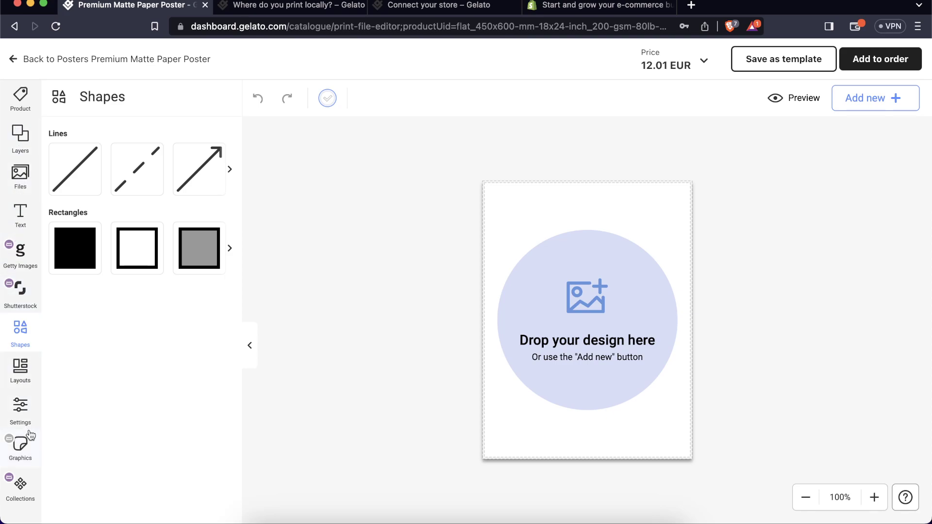
pyautogui.click(28, 304)
pyautogui.scroll(-3, 140, 340)
pyautogui.scroll(3, 152, 353)
pyautogui.click(20, 252)
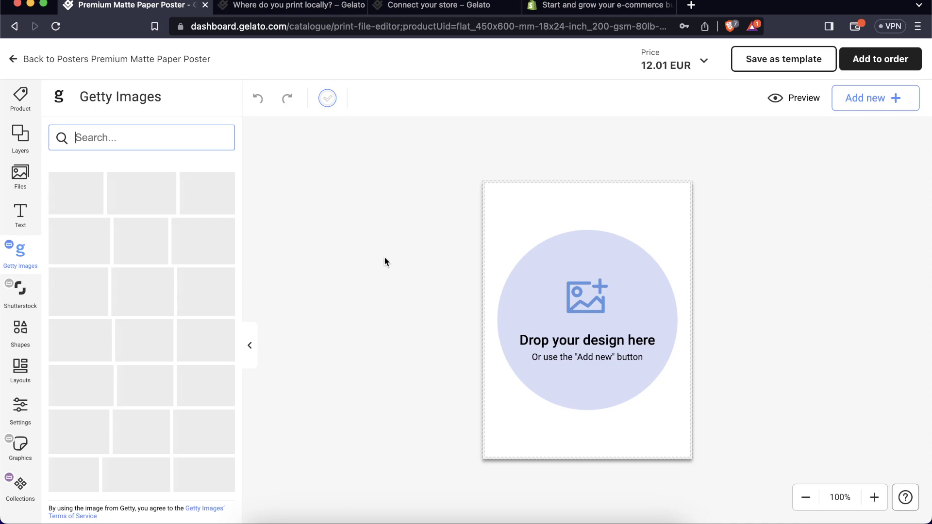
# - Fill the poster with Shutterstock's green swirling water photo and add the design to an order
pyautogui.click(21, 297)
pyautogui.click(93, 260)
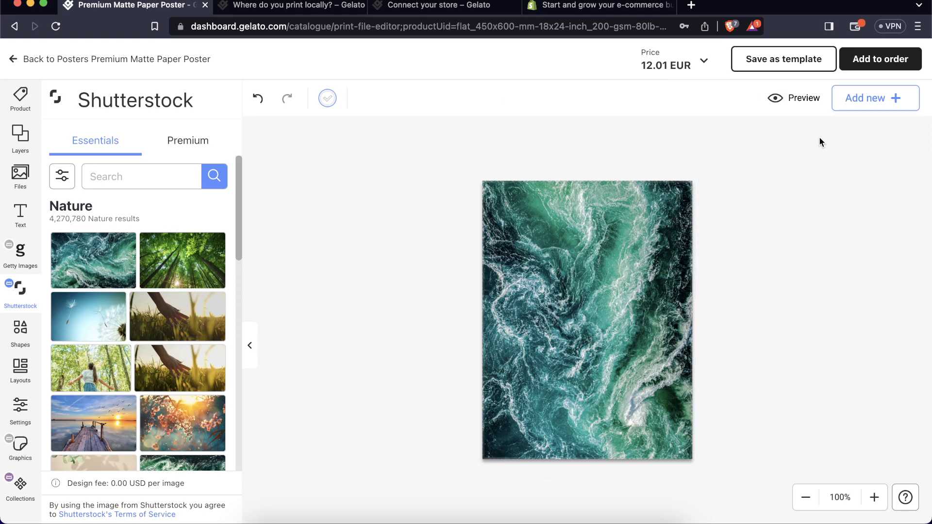
pyautogui.click(880, 68)
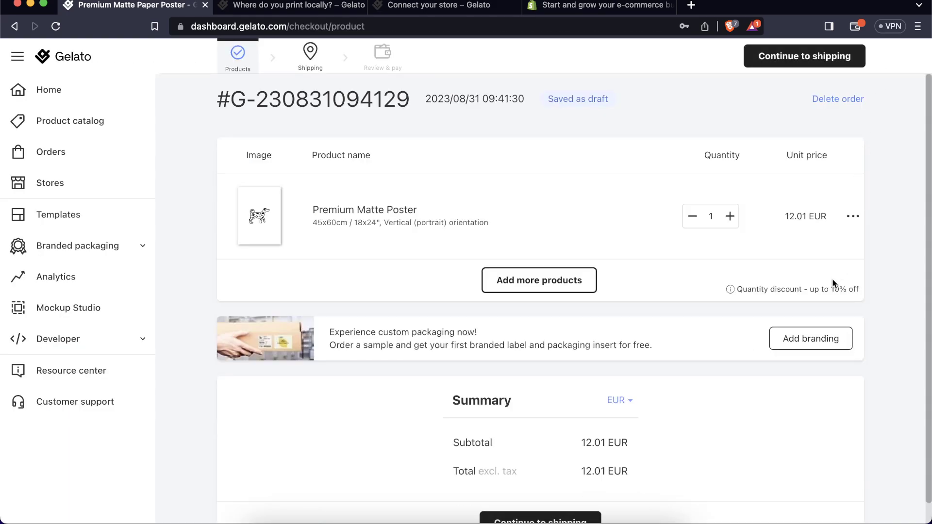
# - Review the draft order's poster, its unit price and summary, and the actions available for the product
pyautogui.scroll(-2, 832, 279)
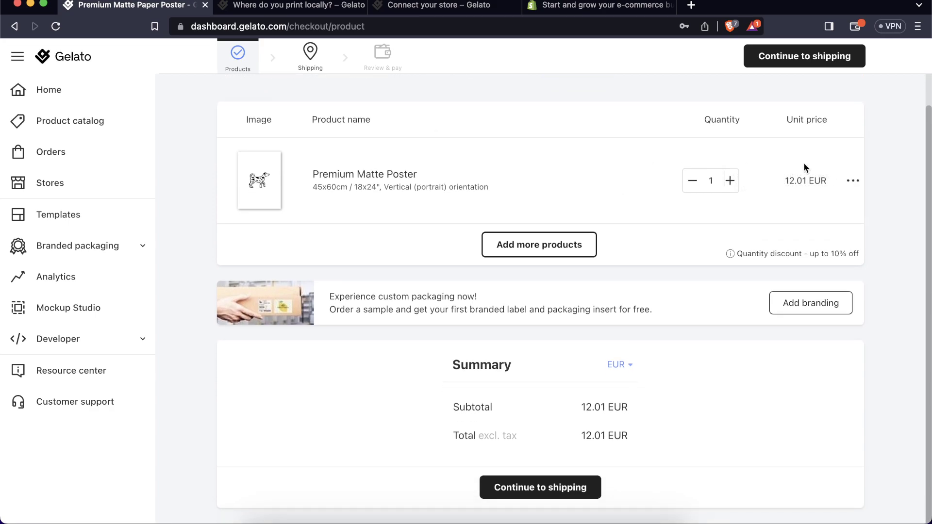
pyautogui.moveTo(275, 183)
pyautogui.tripleClick(813, 172)
pyautogui.click(853, 180)
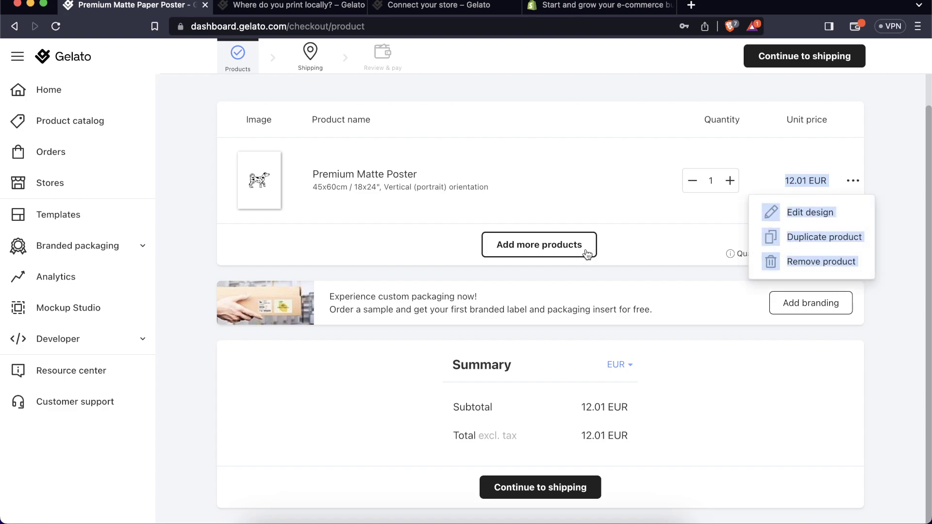
pyautogui.click(670, 227)
pyautogui.click(853, 182)
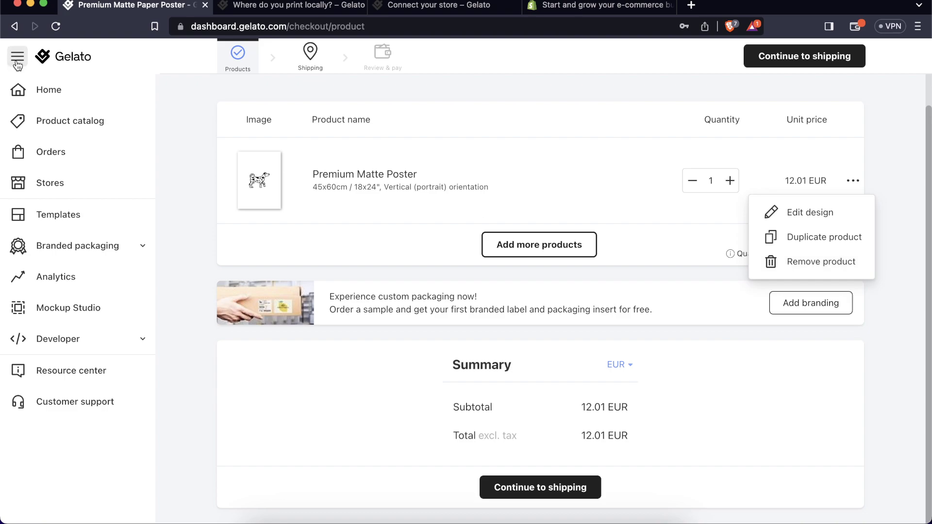
# - Leave the draft order and exit the design editor back to the Premium Matte Paper Poster product page
pyautogui.click(15, 26)
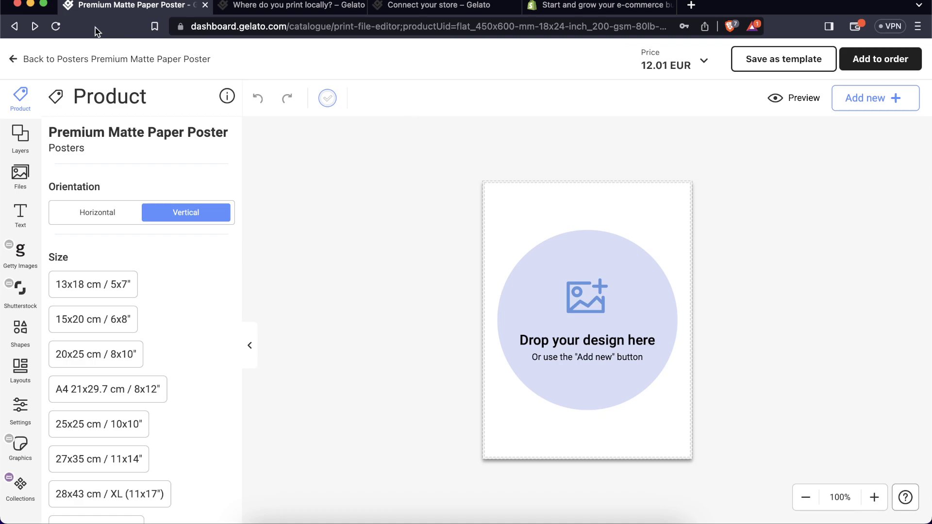
pyautogui.click(14, 59)
pyautogui.click(585, 322)
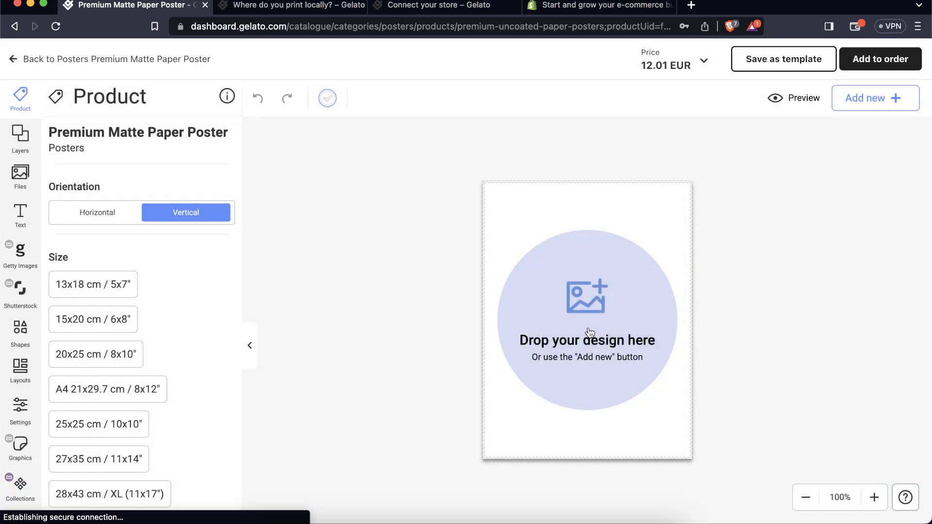